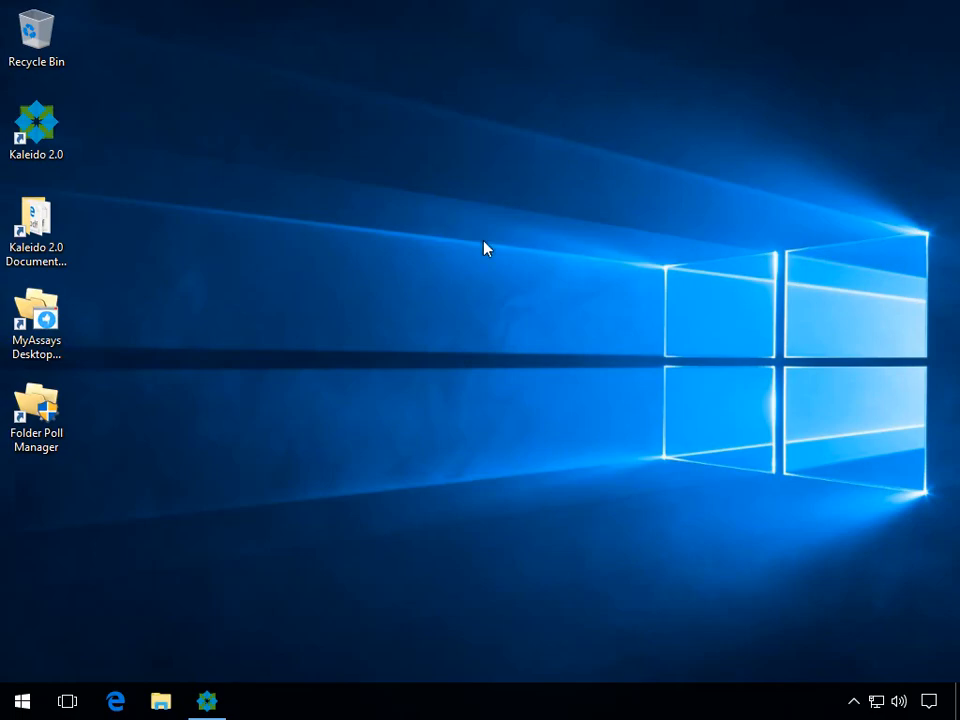
# - Switch to Kaleido and load the factory protocol Absorbance 405nm On-the-fly for editing in protocol setup
pyautogui.click(207, 699)
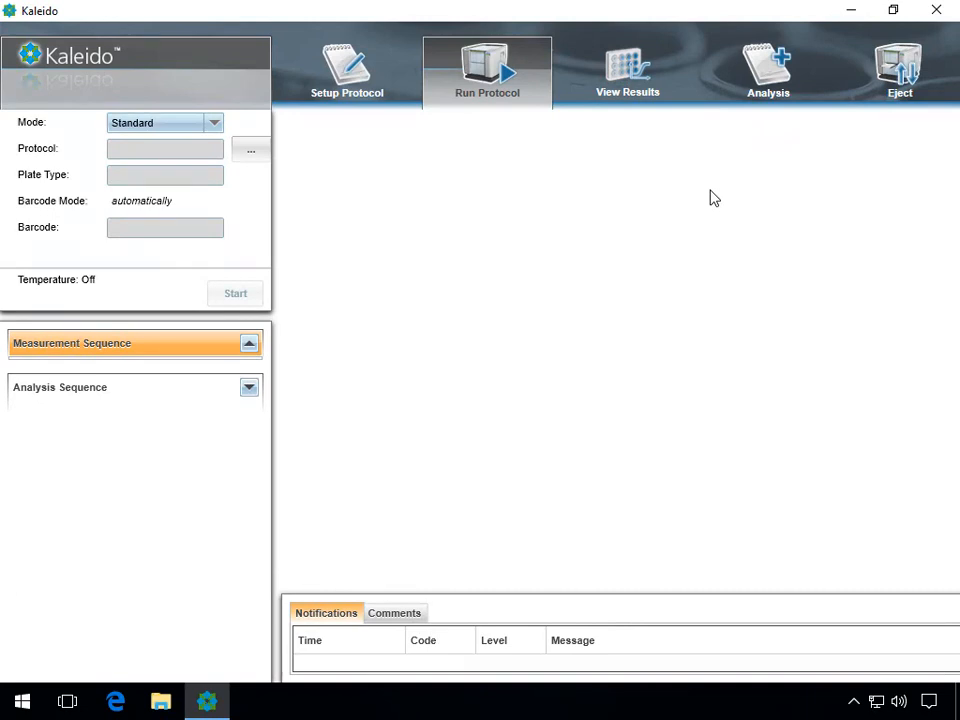
pyautogui.click(357, 84)
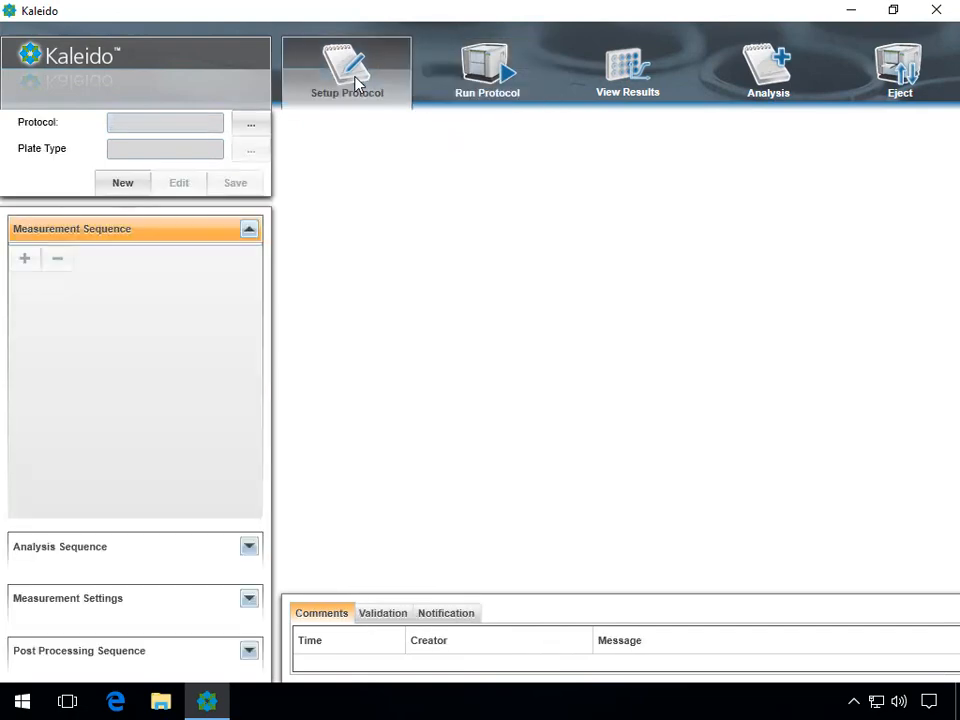
pyautogui.click(255, 123)
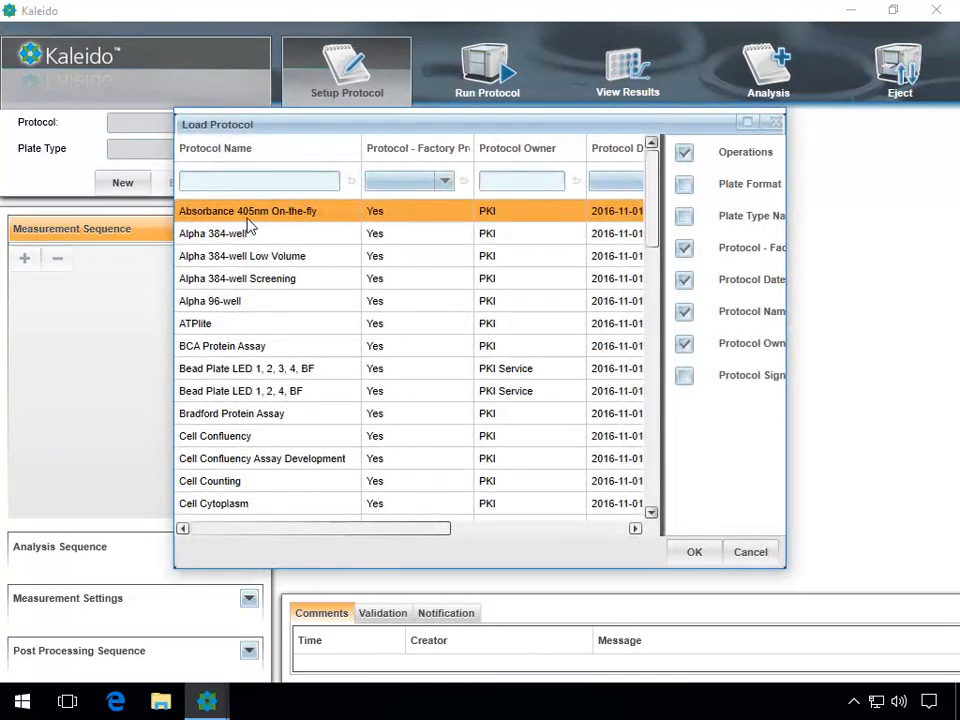
pyautogui.click(692, 553)
pyautogui.click(177, 187)
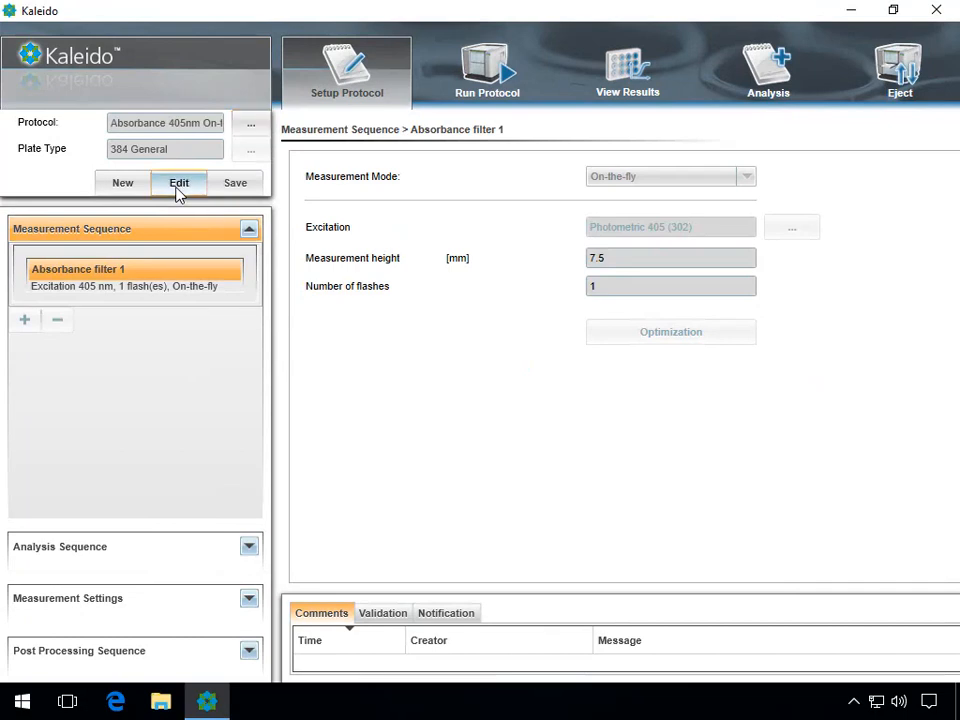
# - Set the export format of the protocol's post-processing EXPORT entry to XML
pyautogui.click(195, 660)
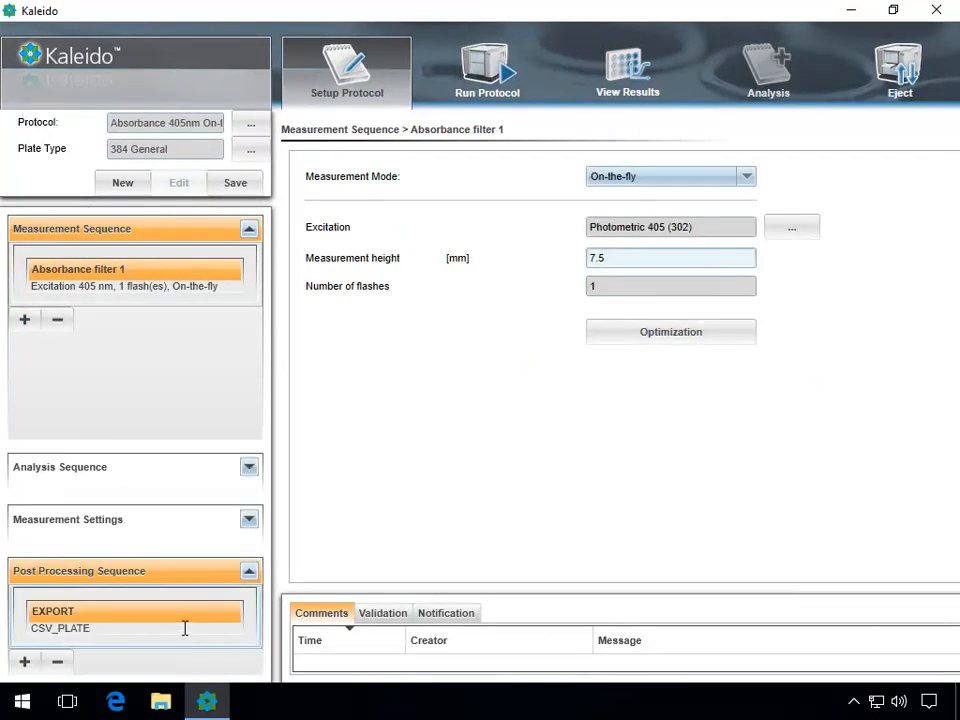
pyautogui.click(189, 613)
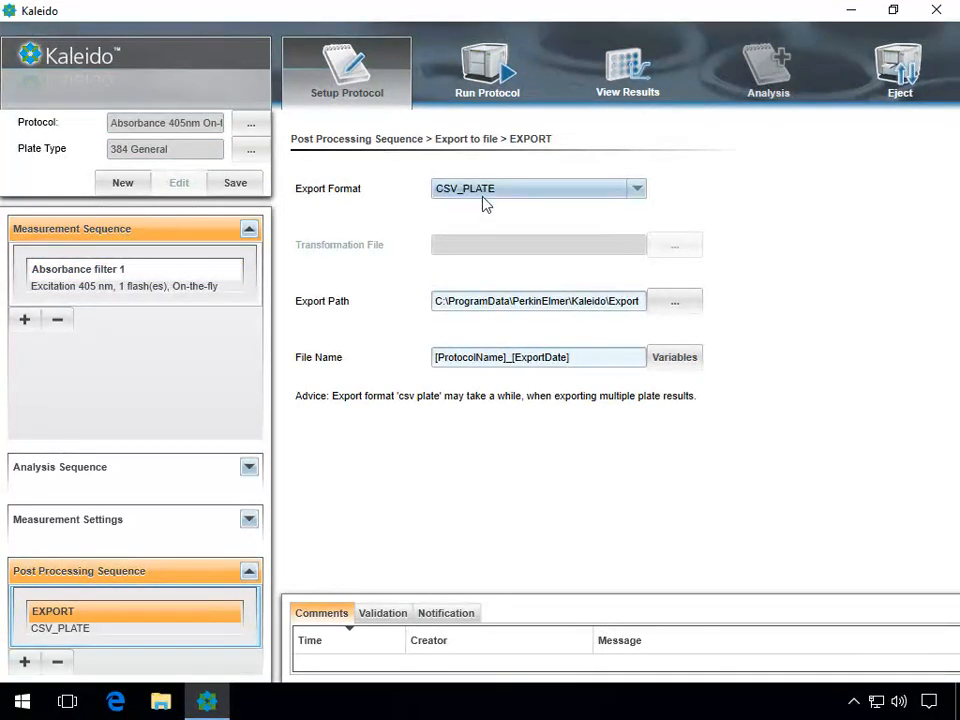
pyautogui.click(565, 192)
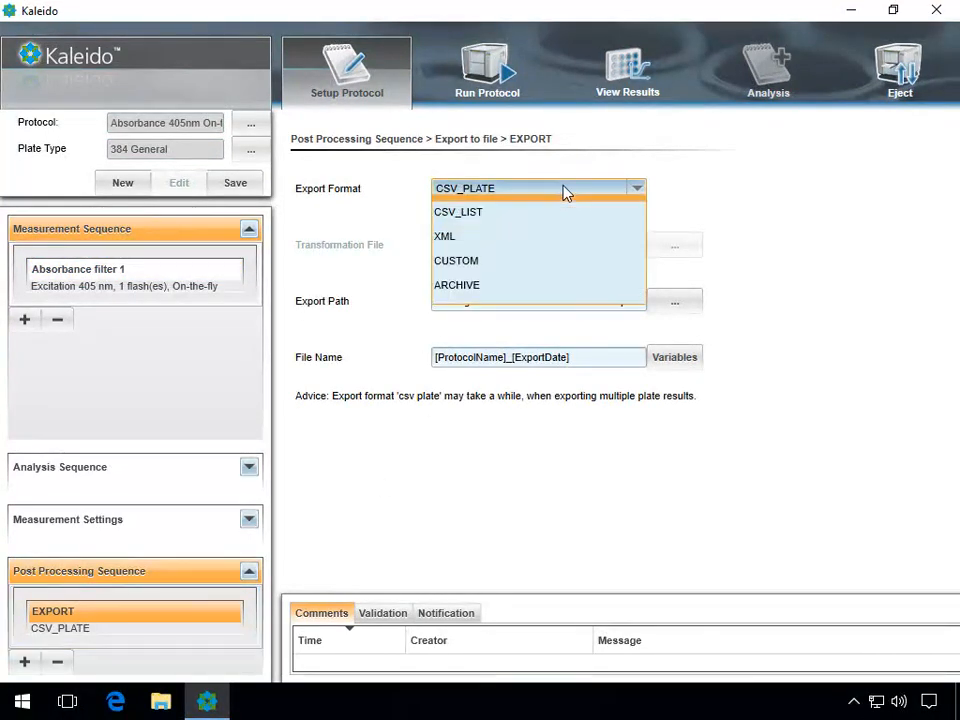
pyautogui.click(489, 266)
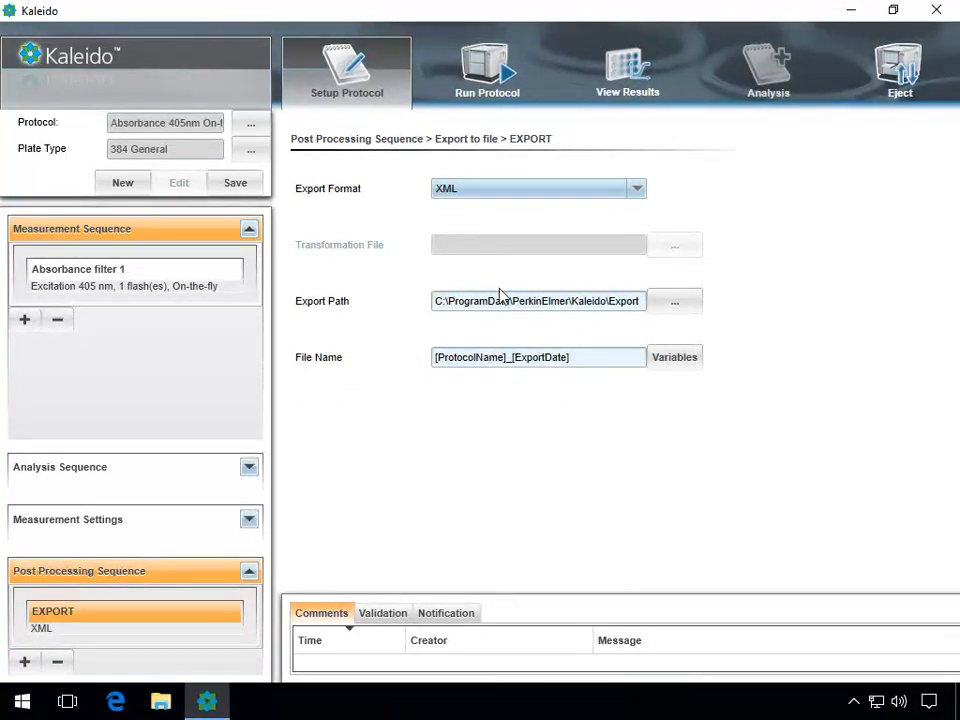
# - Copy the export path C:\ProgramData\PerkinElmer\Kaleido\Export, open that folder in File Explorer, and return to the protocol
pyautogui.click(638, 302)
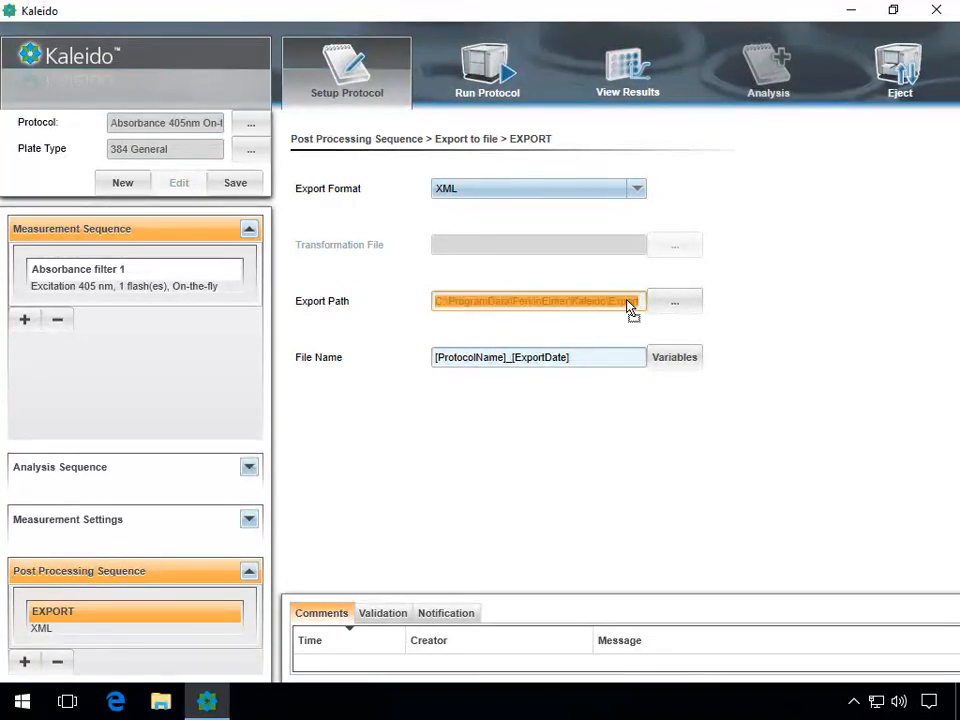
pyautogui.click(636, 304)
pyautogui.moveTo(636, 302); pyautogui.dragTo(421, 300)
pyautogui.hotkey('ctrl', 'c')
pyautogui.press('super+r')
pyautogui.hotkey('ctrl', 'v')
pyautogui.click(180, 640)
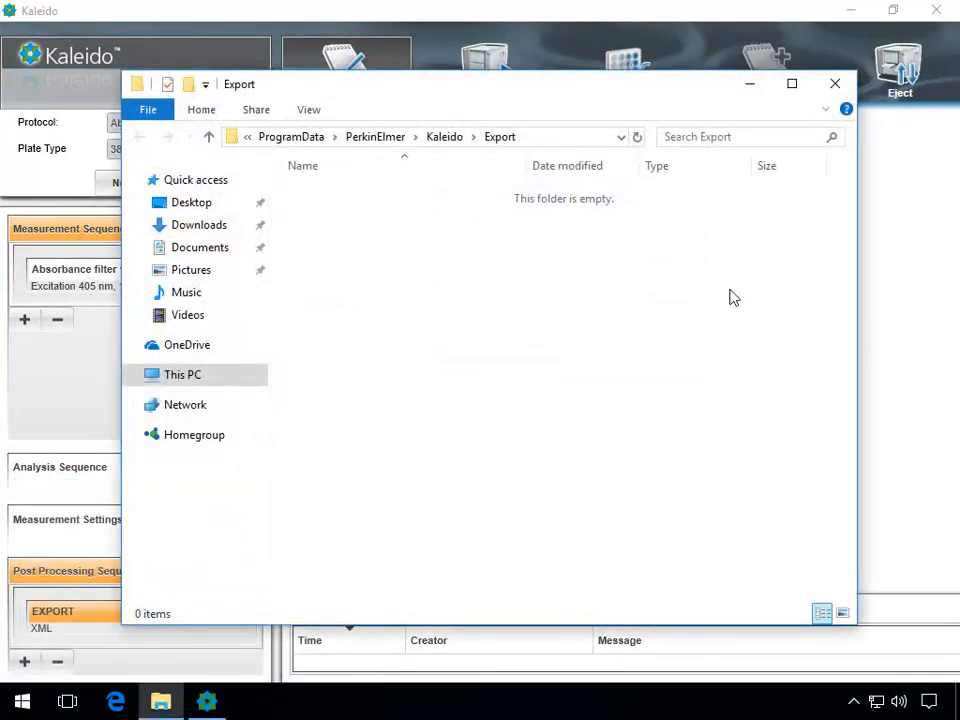
pyautogui.click(749, 85)
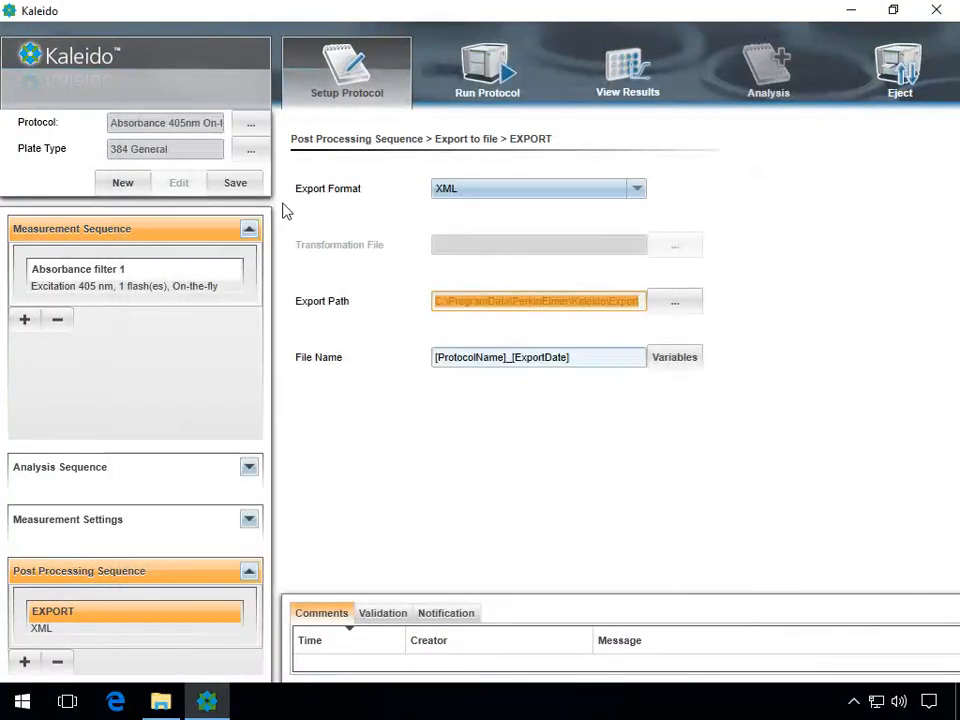
# - Save the edited protocol as a new one named "384 Absorbance 405nm On-the-fly"
pyautogui.click(236, 183)
pyautogui.tripleClick(474, 327)
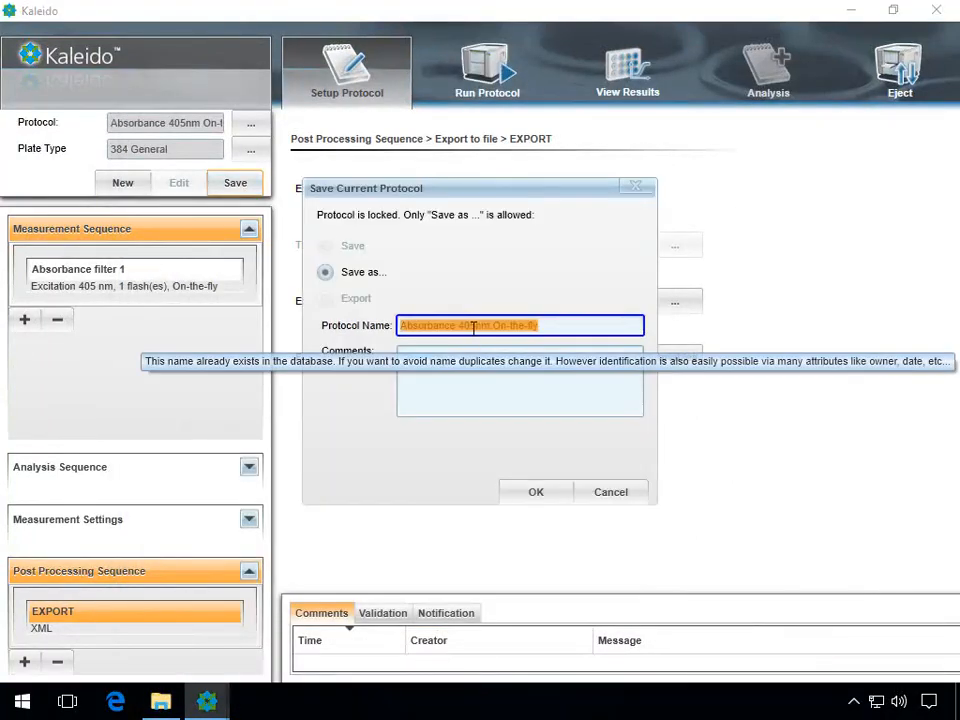
pyautogui.press('Home')
pyautogui.write('38')
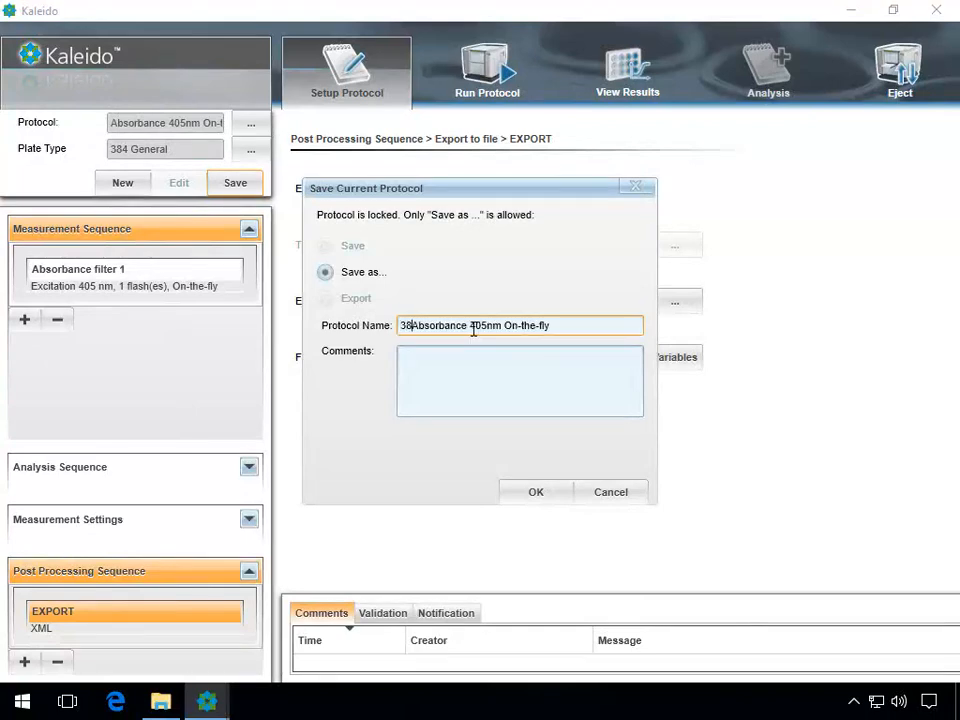
pyautogui.write('4')
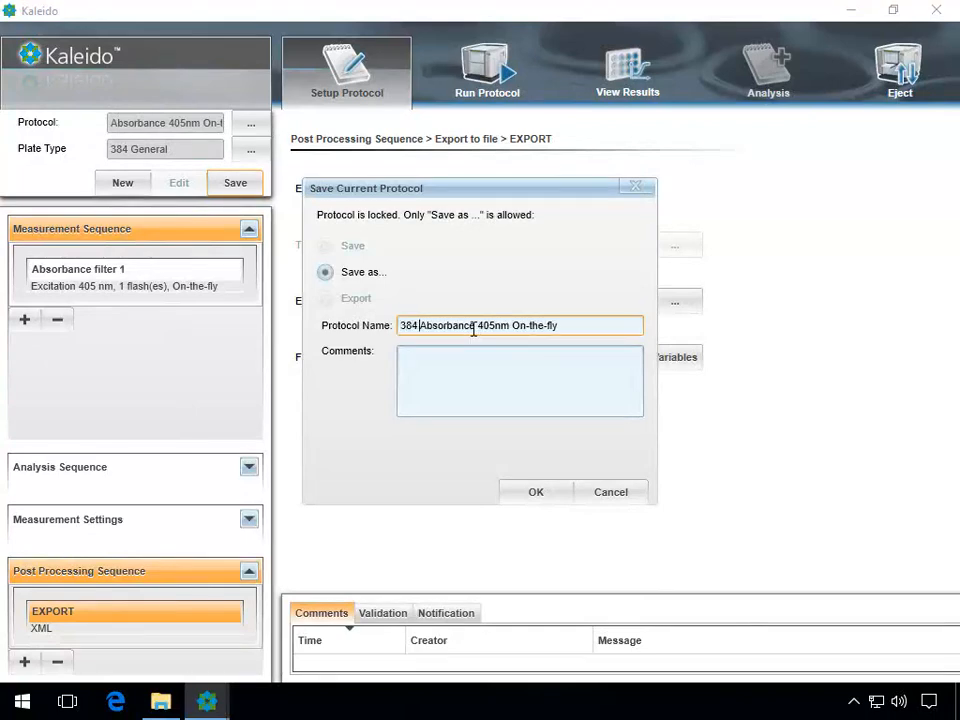
pyautogui.click(553, 497)
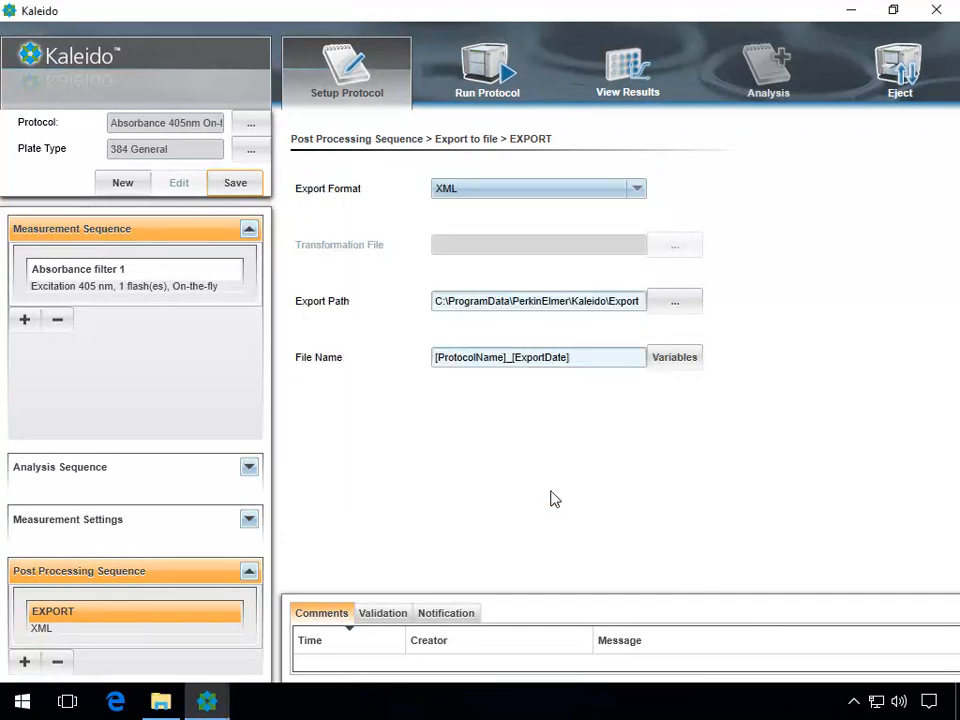
# - Run the saved 384 Absorbance protocol and check the full name of the exported XML file in the Export folder
pyautogui.click(490, 78)
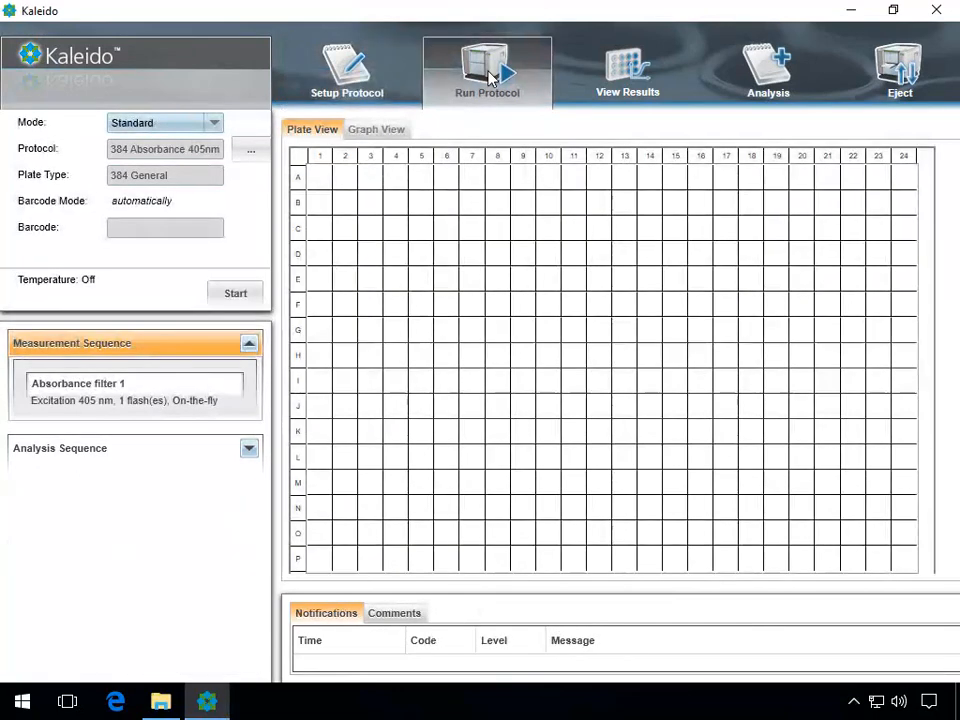
pyautogui.click(235, 295)
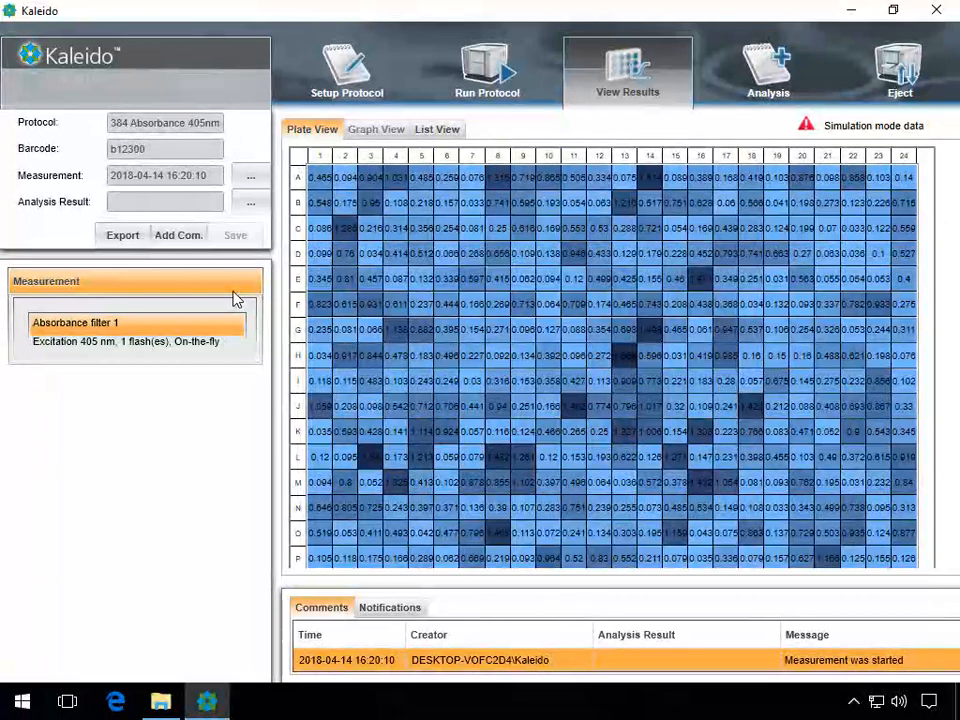
pyautogui.click(161, 703)
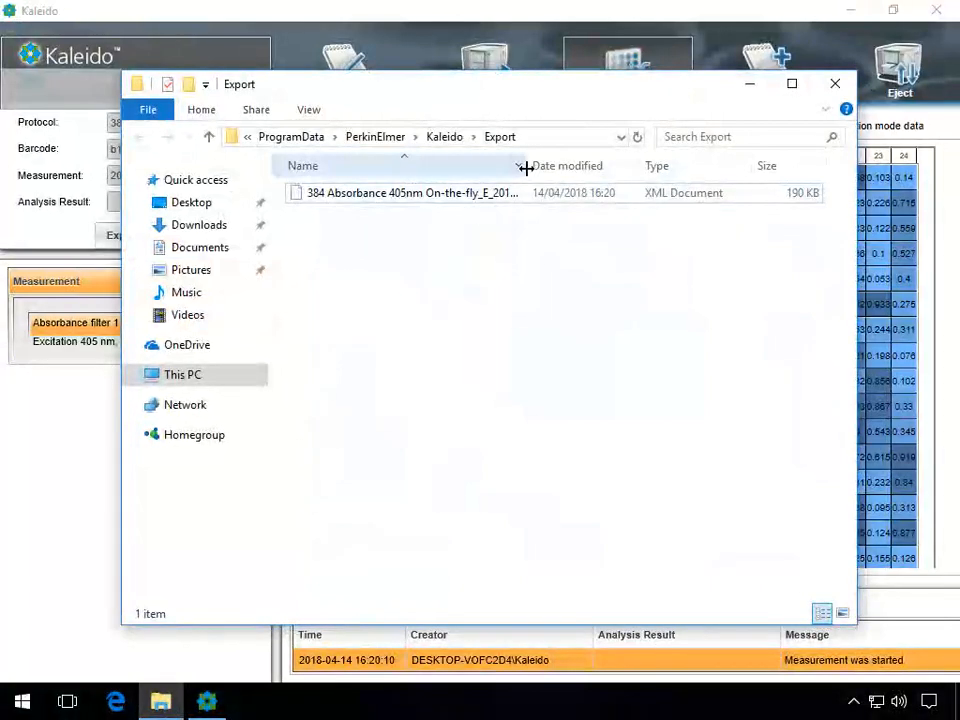
pyautogui.doubleClick(526, 168)
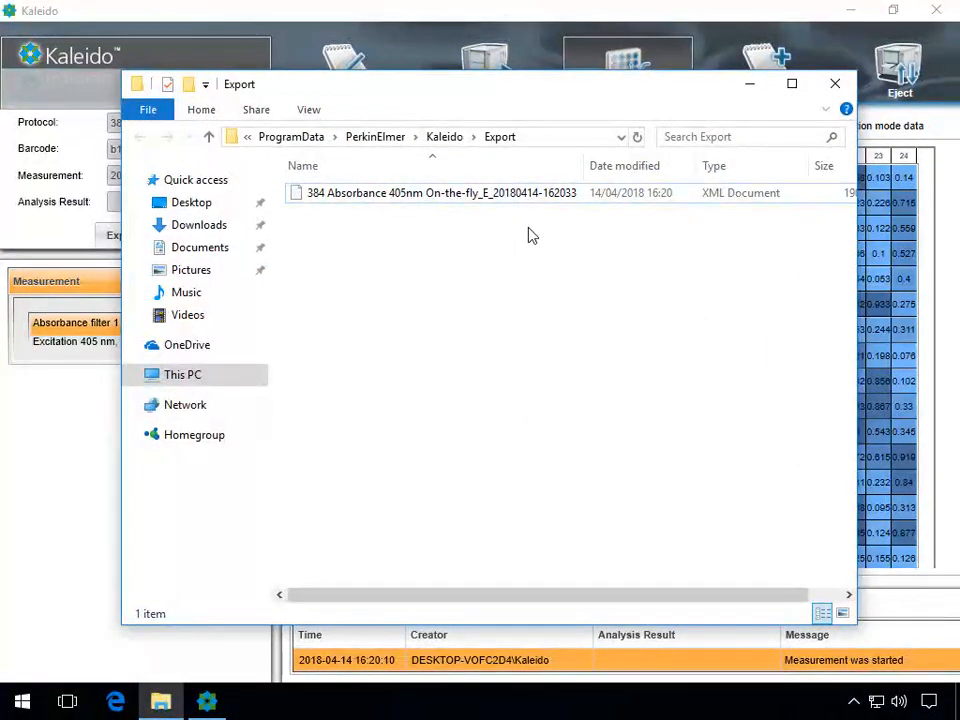
pyautogui.click(750, 88)
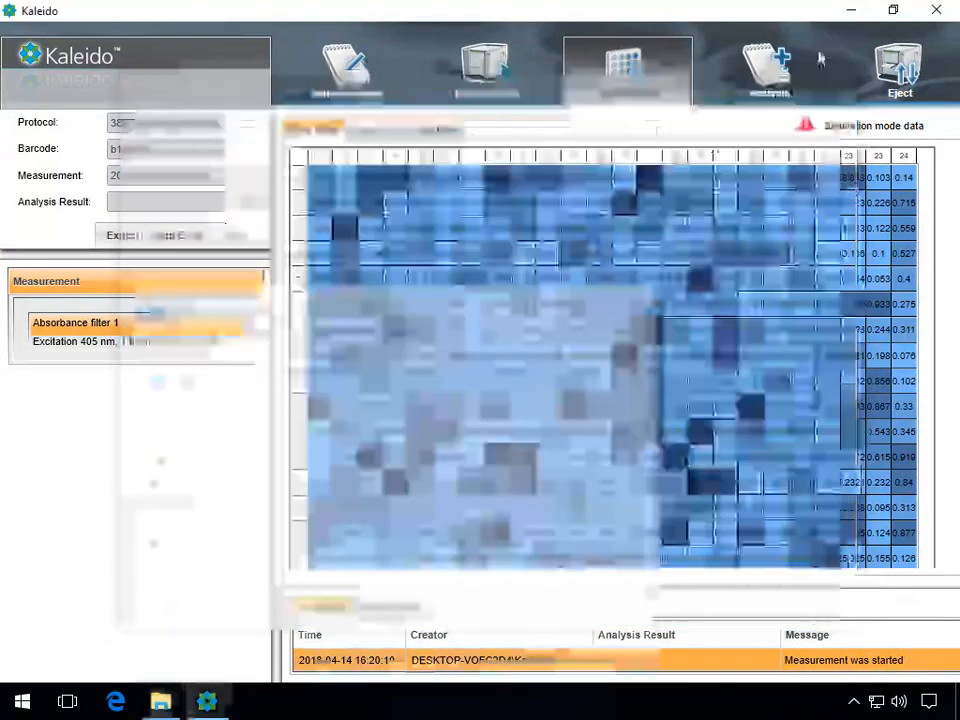
# - Switch to MyAssays Desktop and start a new protocol for data that is in a file or spread across multiple files
pyautogui.click(848, 10)
pyautogui.doubleClick(38, 328)
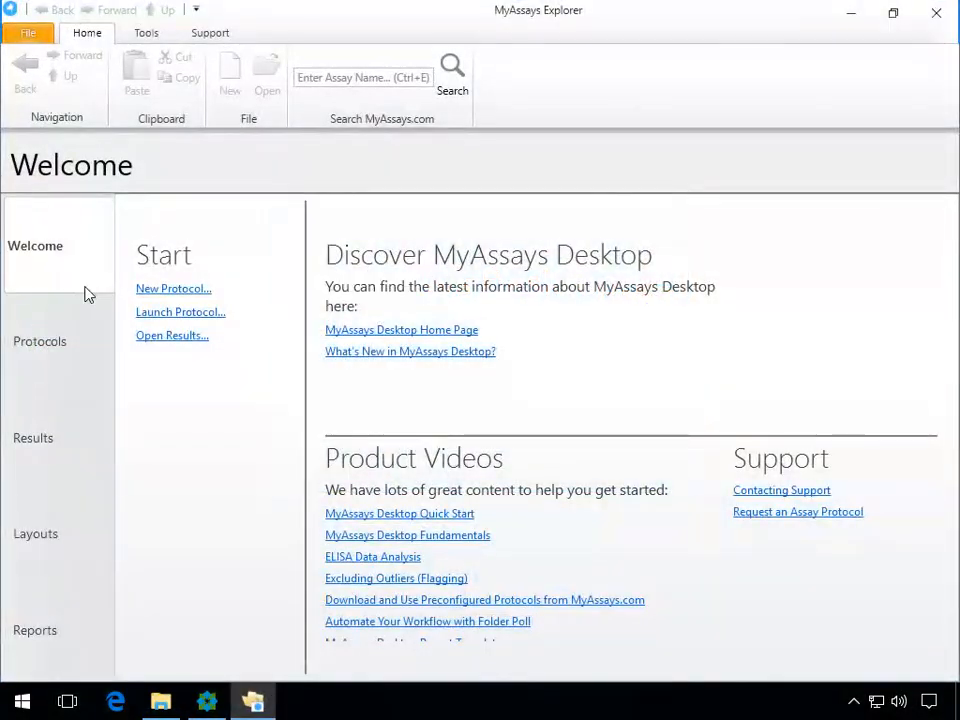
pyautogui.click(176, 290)
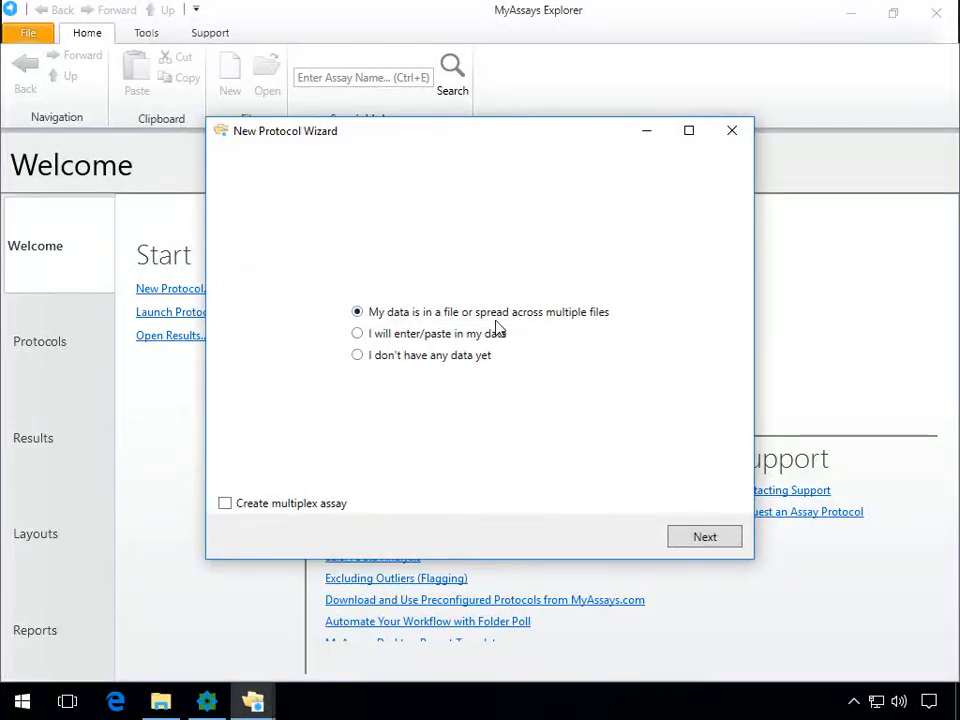
pyautogui.click(707, 538)
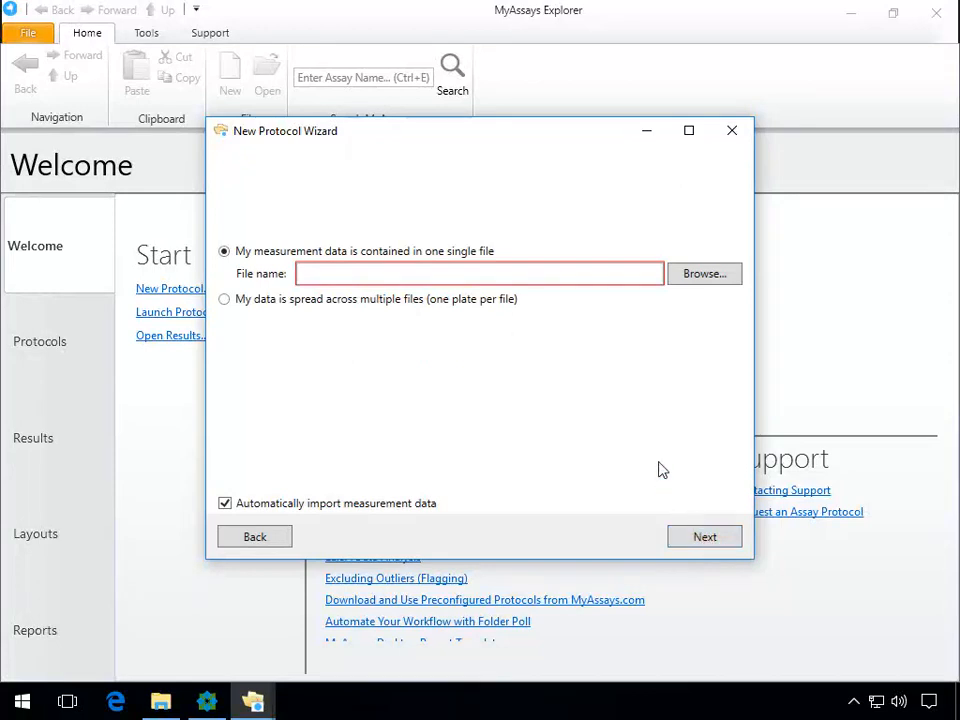
# - Import the 384 Absorbance XML file from C:\ProgramData\PerkinElmer\Kaleido\Export as the single measurement file and review its metadata
pyautogui.click(698, 275)
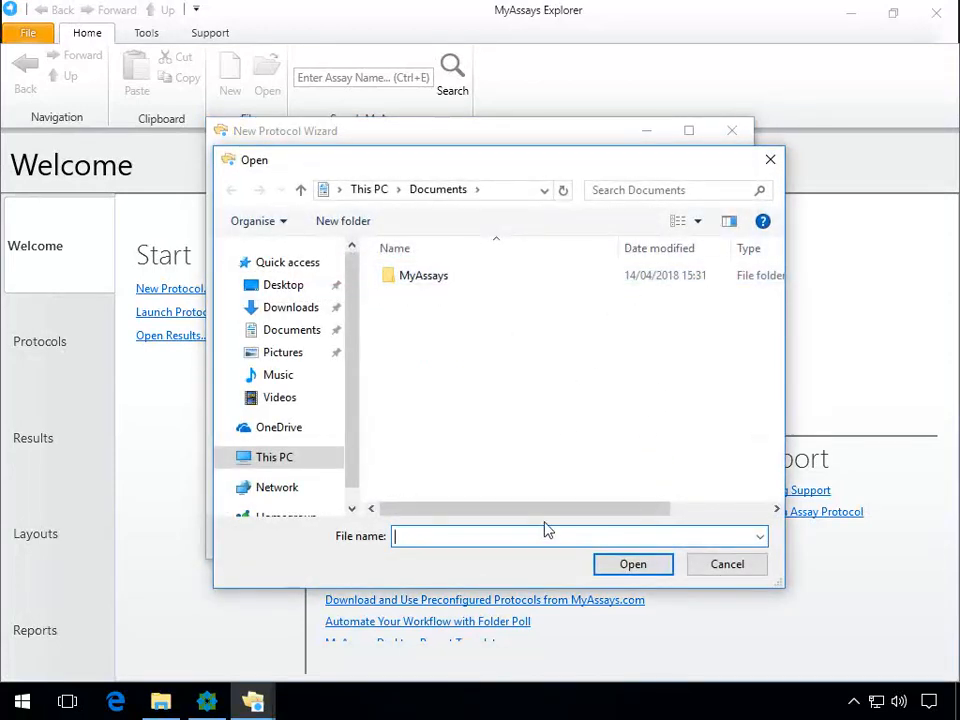
pyautogui.hotkey('ctrl', 'v')
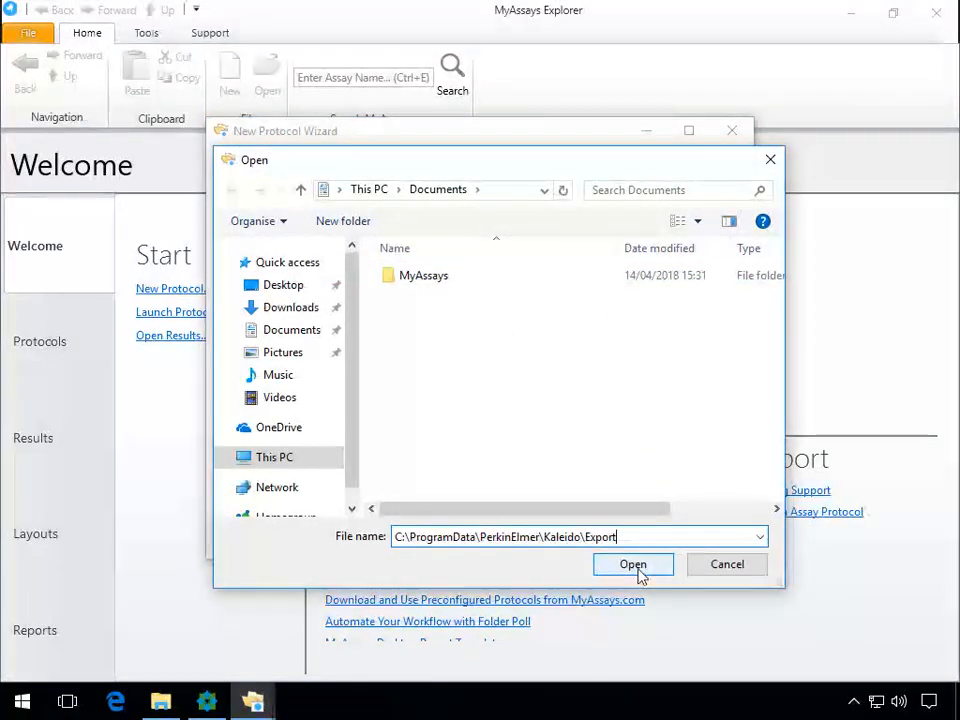
pyautogui.click(636, 569)
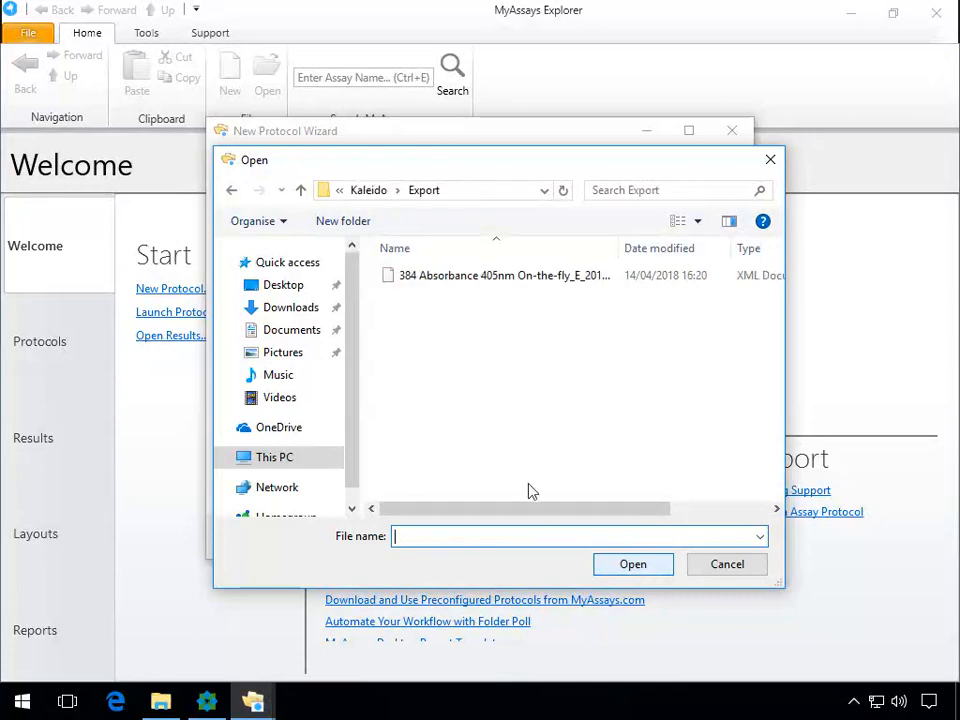
pyautogui.doubleClick(503, 283)
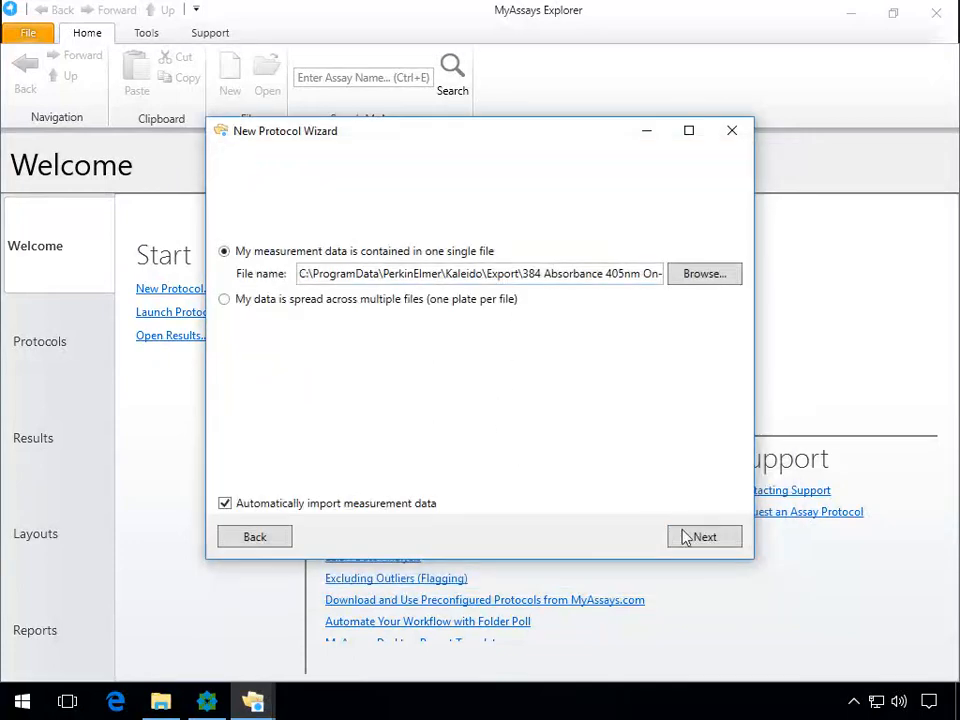
pyautogui.click(700, 544)
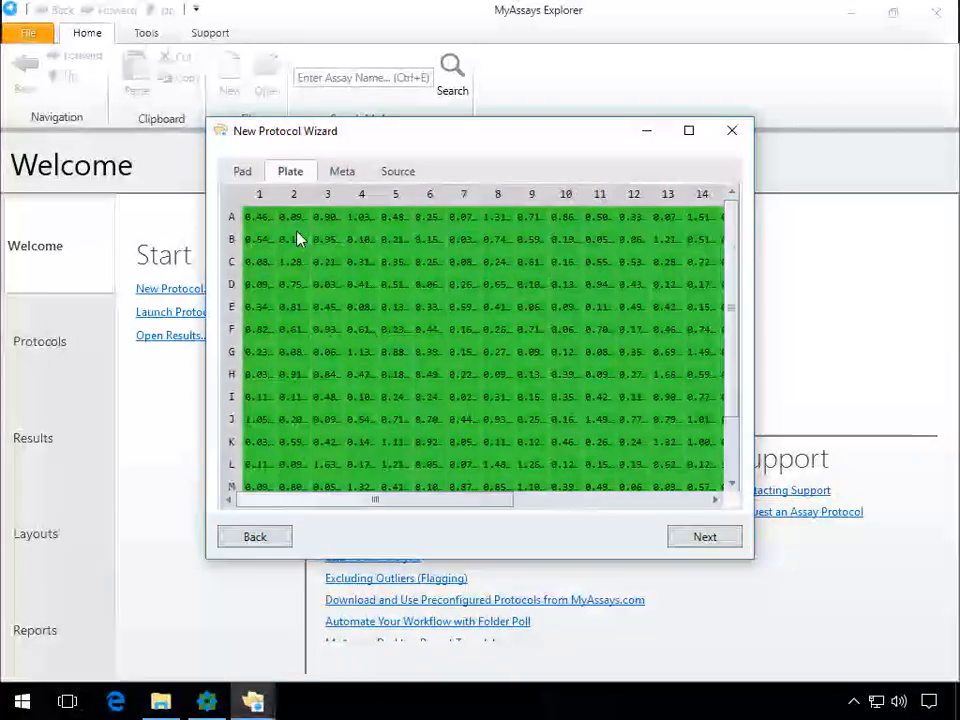
pyautogui.click(343, 173)
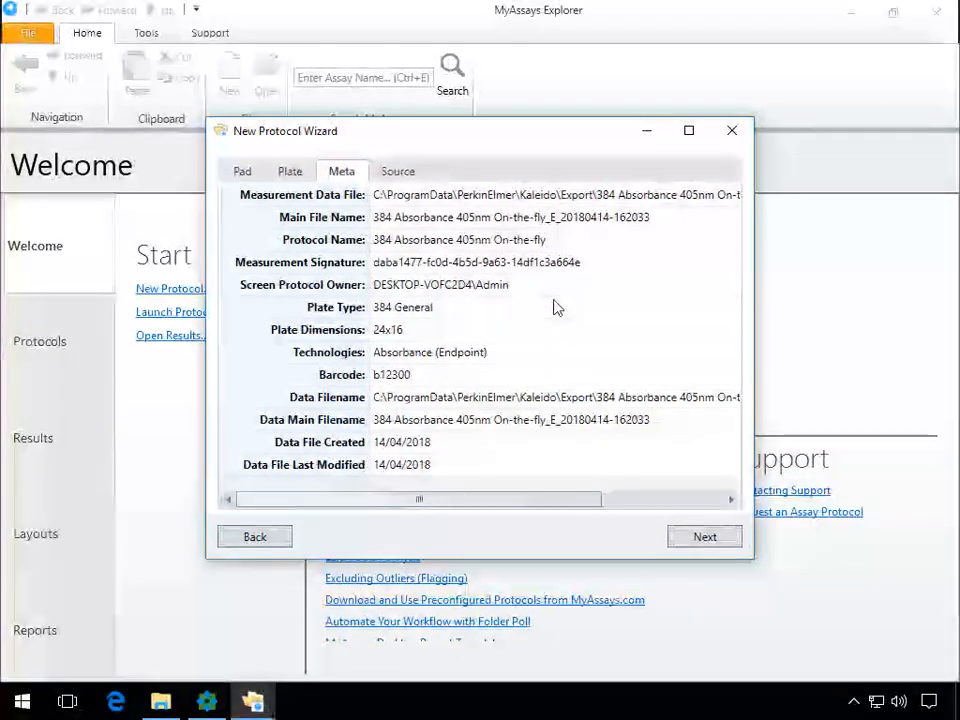
pyautogui.click(704, 538)
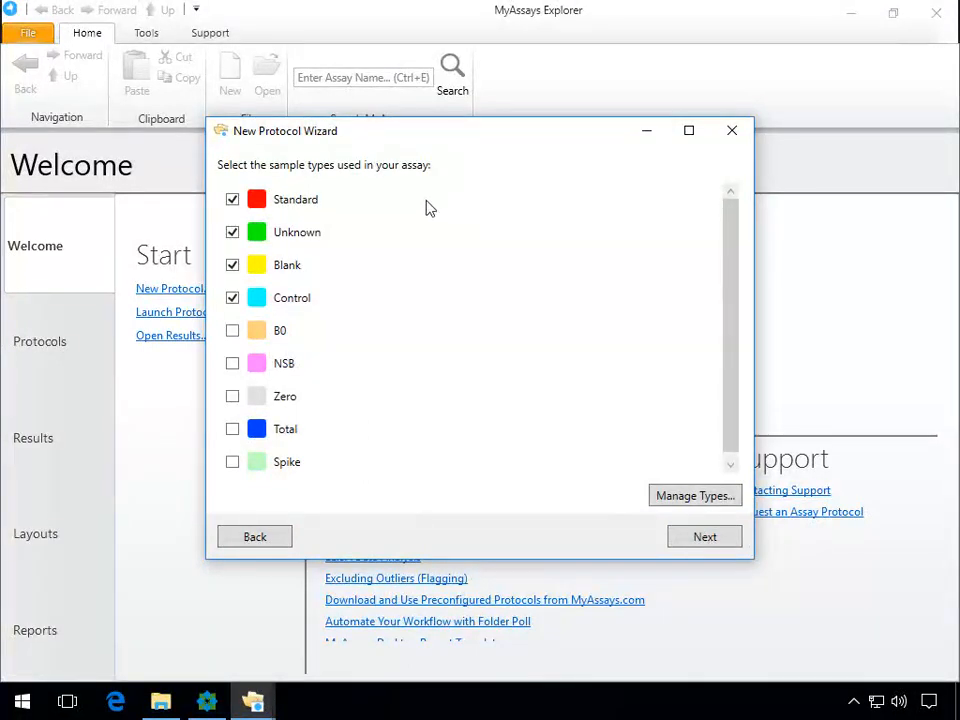
# - Exclude the Standard, Blank and Control sample types so the assay uses only Unknown samples
pyautogui.click(232, 199)
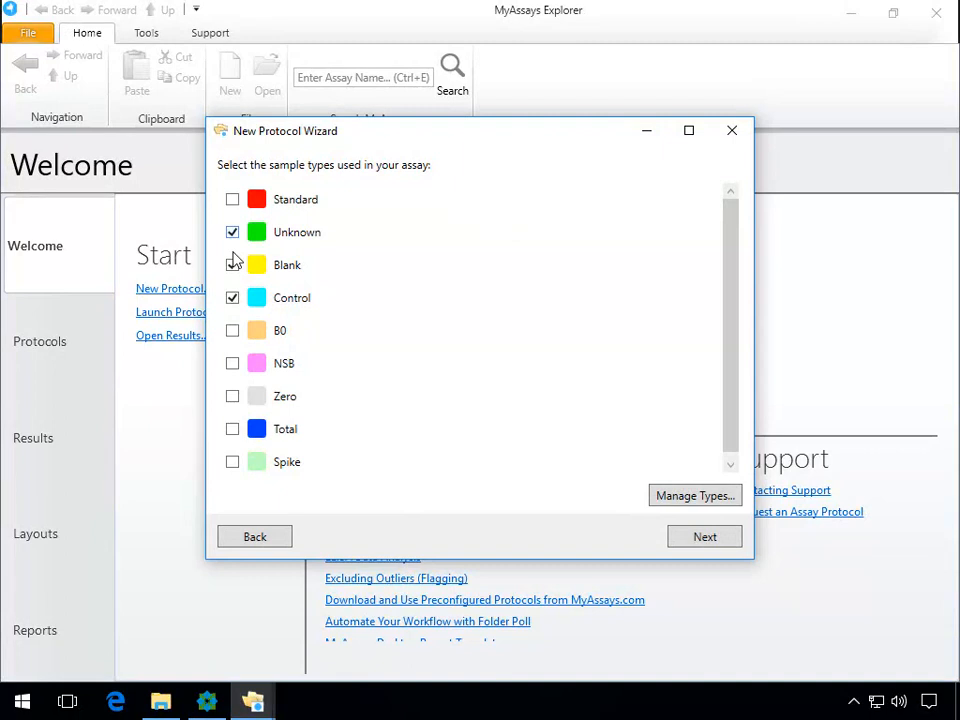
pyautogui.click(232, 264)
pyautogui.click(232, 298)
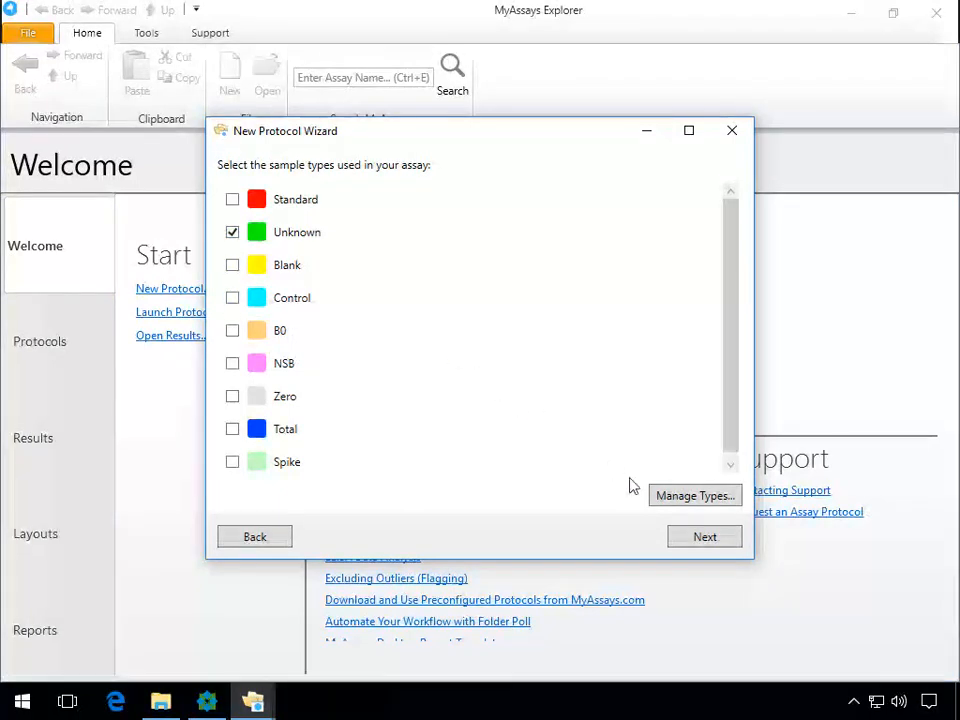
pyautogui.click(695, 540)
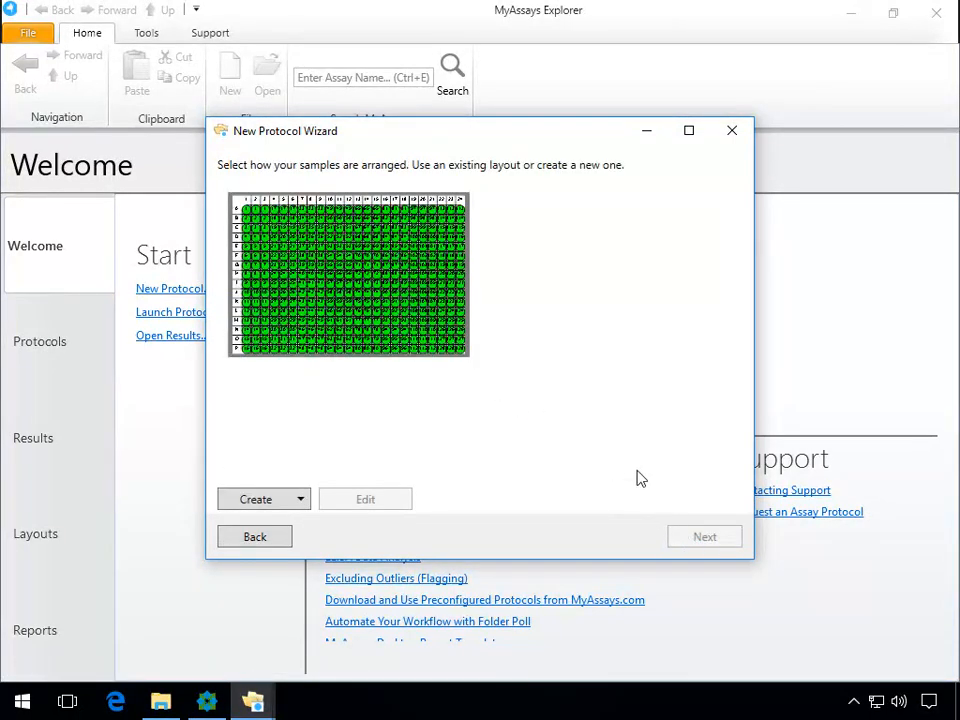
# - Use the 384-well layout with Unknown samples 1 to 128 in triplicate for the protocol, checking and saving it in the Layout Editor
pyautogui.click(380, 304)
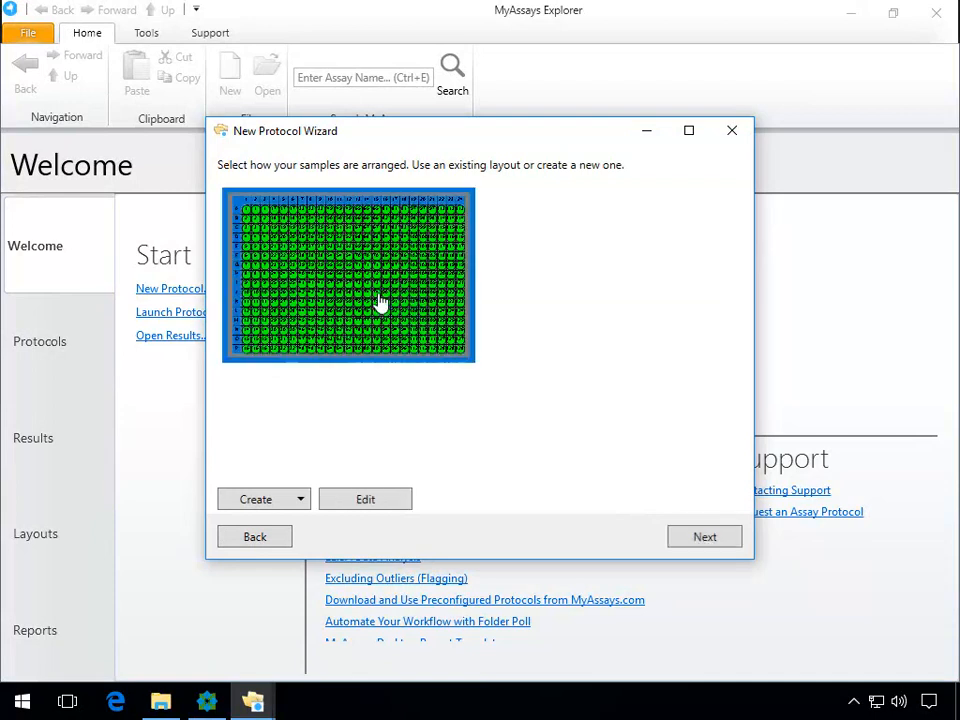
pyautogui.click(365, 497)
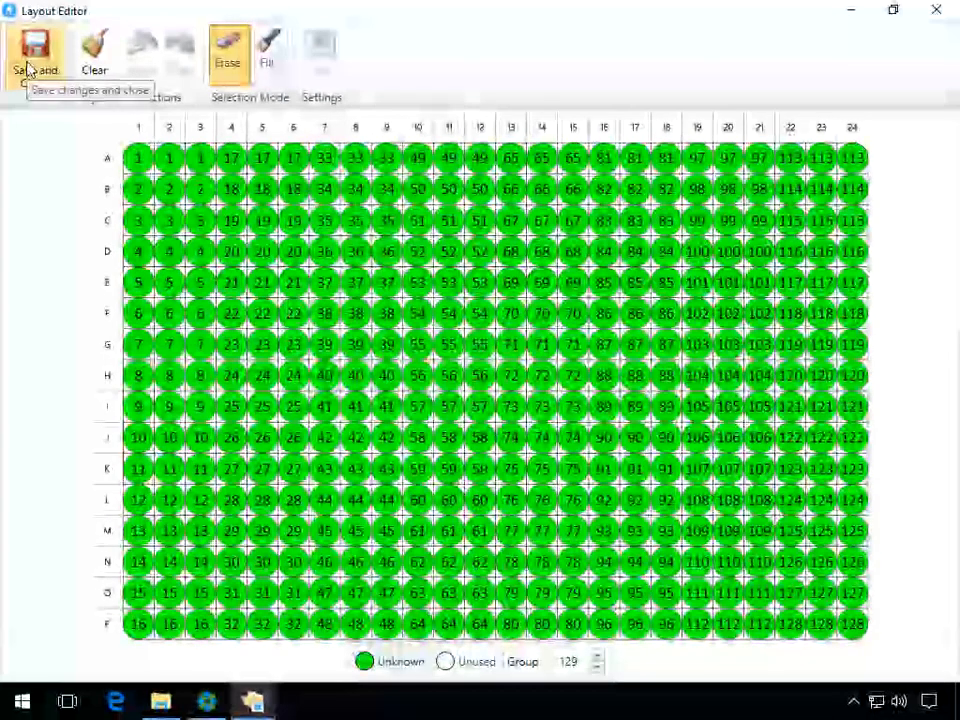
pyautogui.click(27, 66)
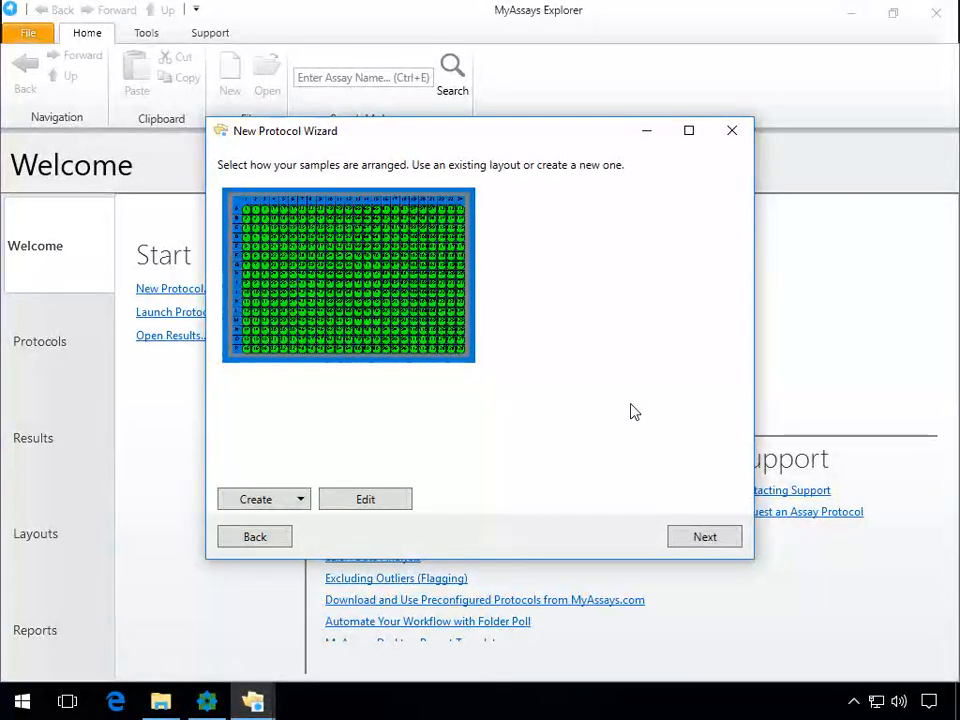
pyautogui.click(705, 538)
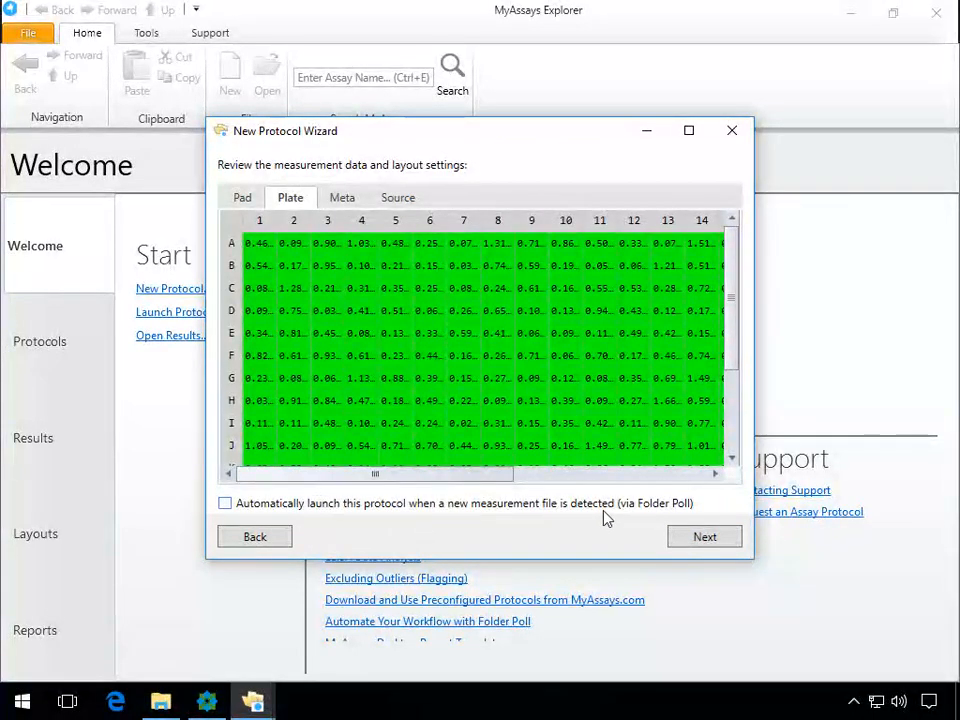
# - Enable automatic launch via Folder Poll, with new files imported, analysed, and exported to an opened XLSX before exiting
pyautogui.click(226, 505)
pyautogui.click(703, 538)
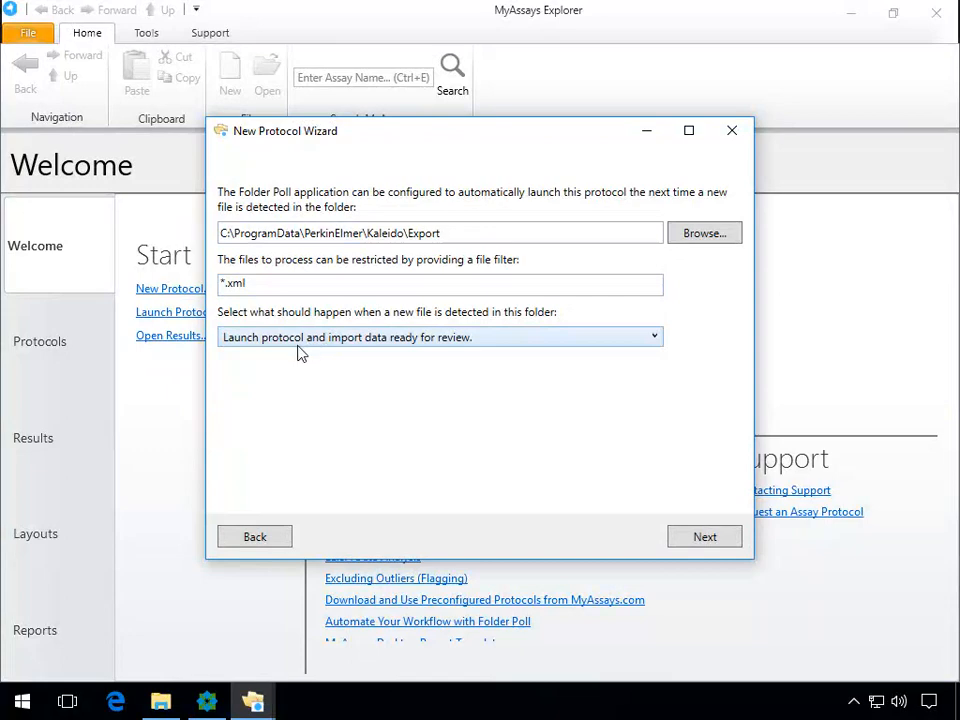
pyautogui.click(449, 344)
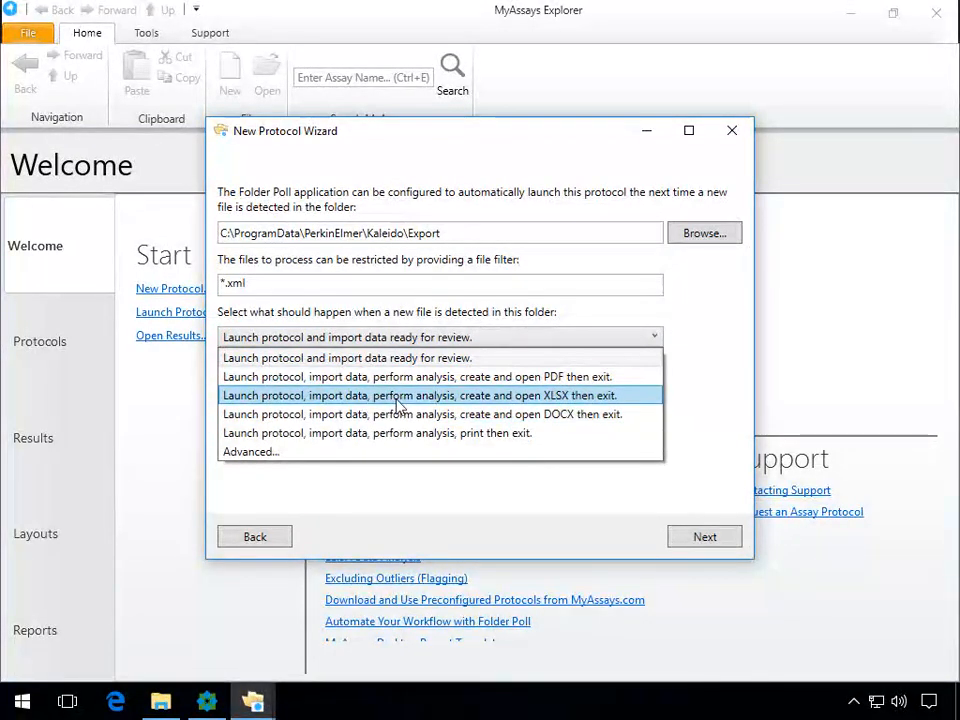
pyautogui.click(568, 397)
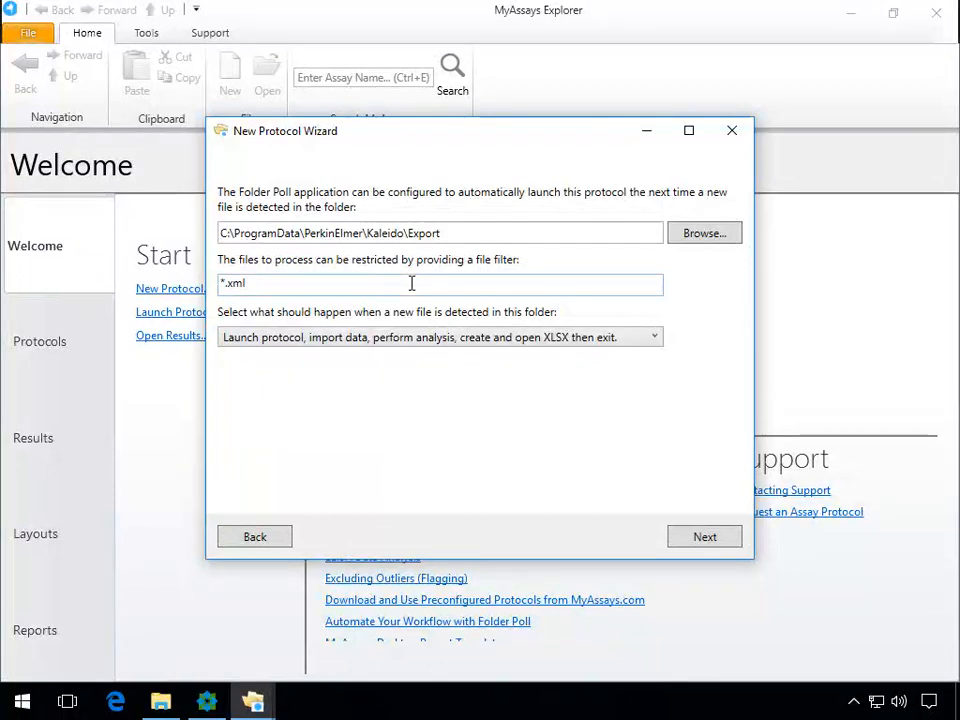
# - Restrict the Folder Poll file filter to 384*.xml and continue to the protocol naming page
pyautogui.press('Home')
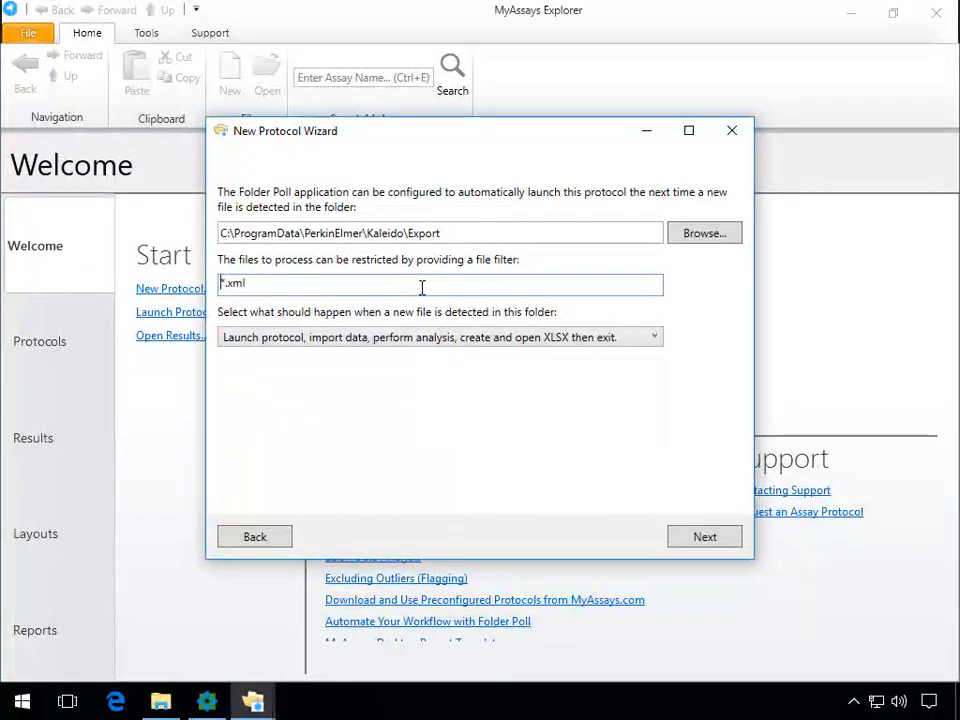
pyautogui.press('Delete')
pyautogui.press('Delete')
pyautogui.write('384')
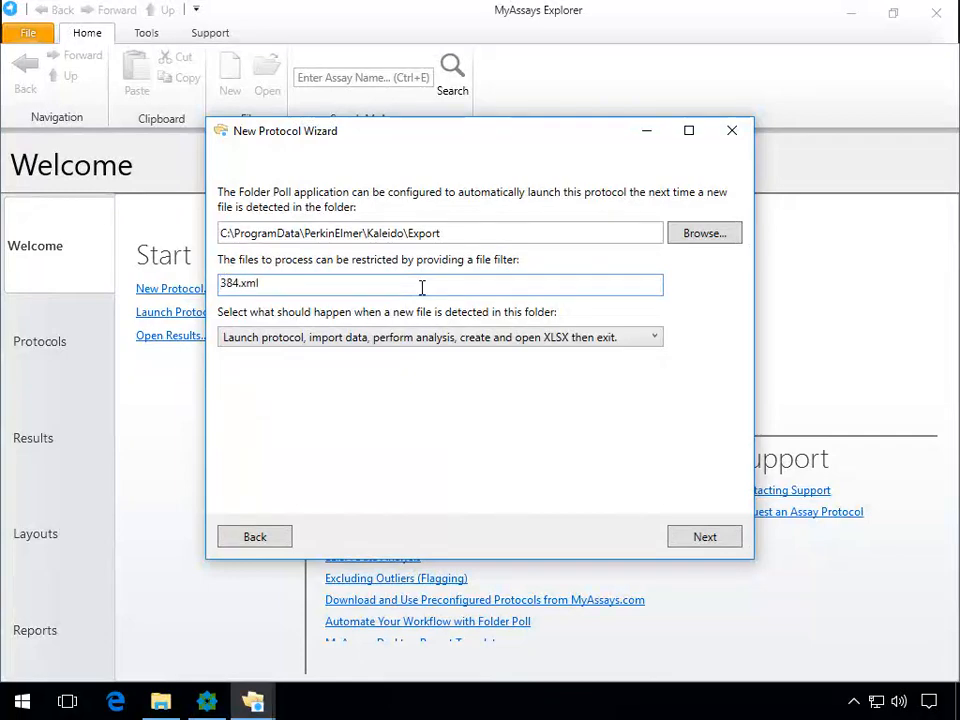
pyautogui.write('*')
pyautogui.click(704, 540)
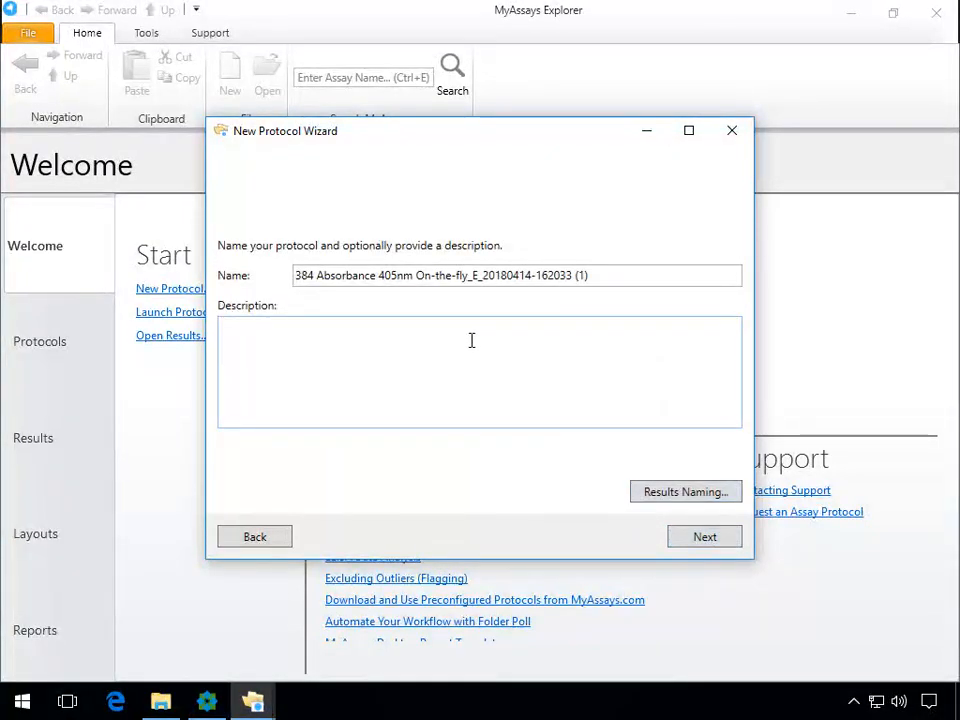
# - Name the protocol 384 Absorbance 405nm On-the-fly, then create and launch it, allowing FolderPoll.Manager.exe to make changes
pyautogui.moveTo(469, 275); pyautogui.dragTo(701, 270)
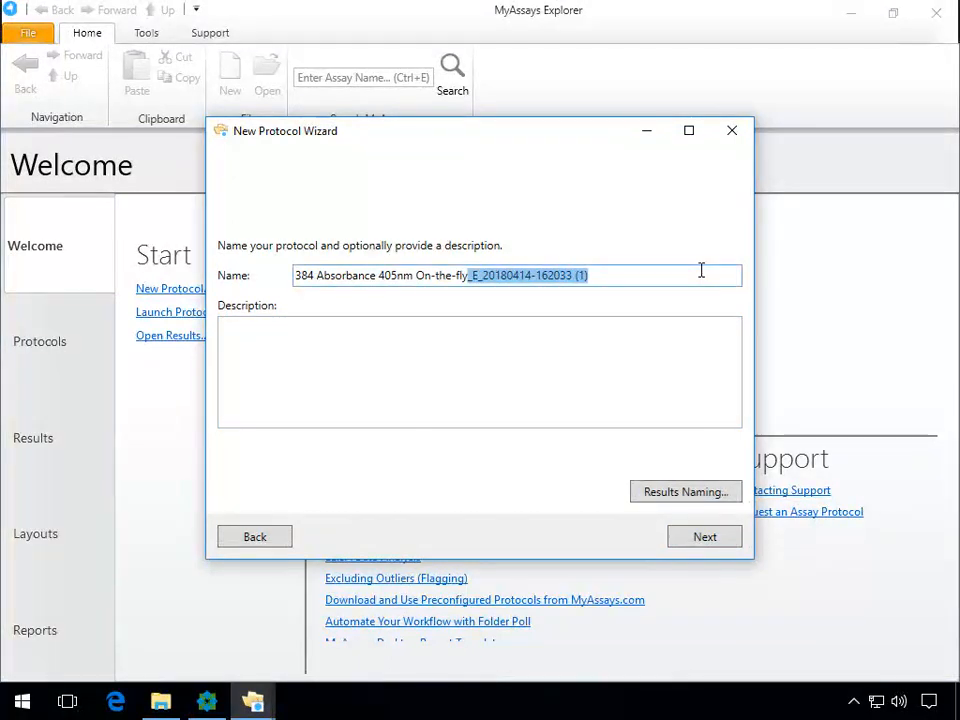
pyautogui.press('BackSpace')
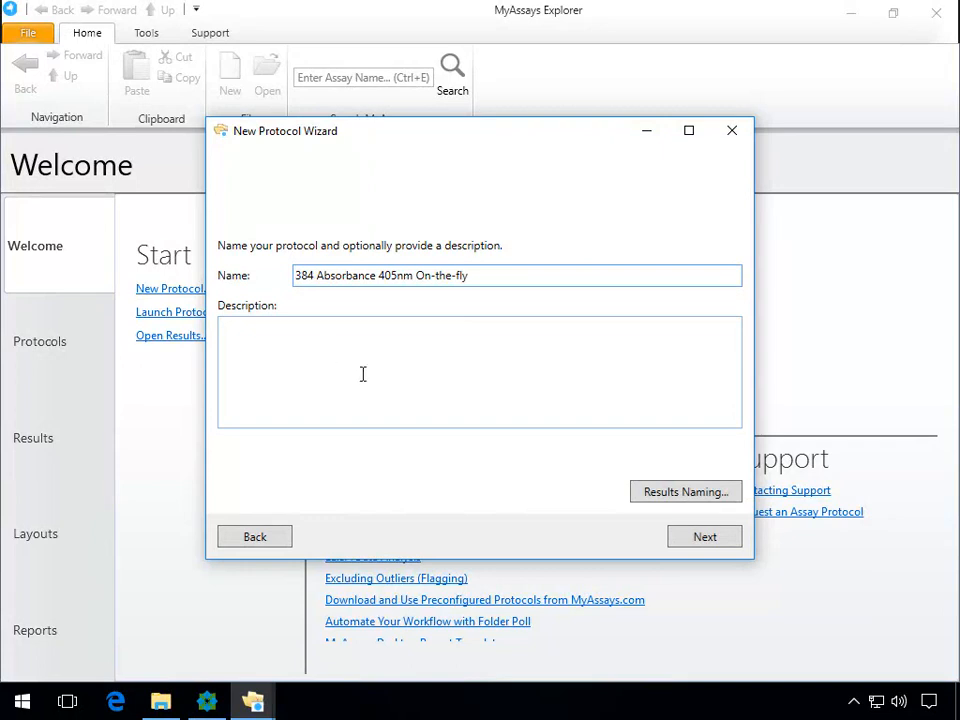
pyautogui.click(705, 537)
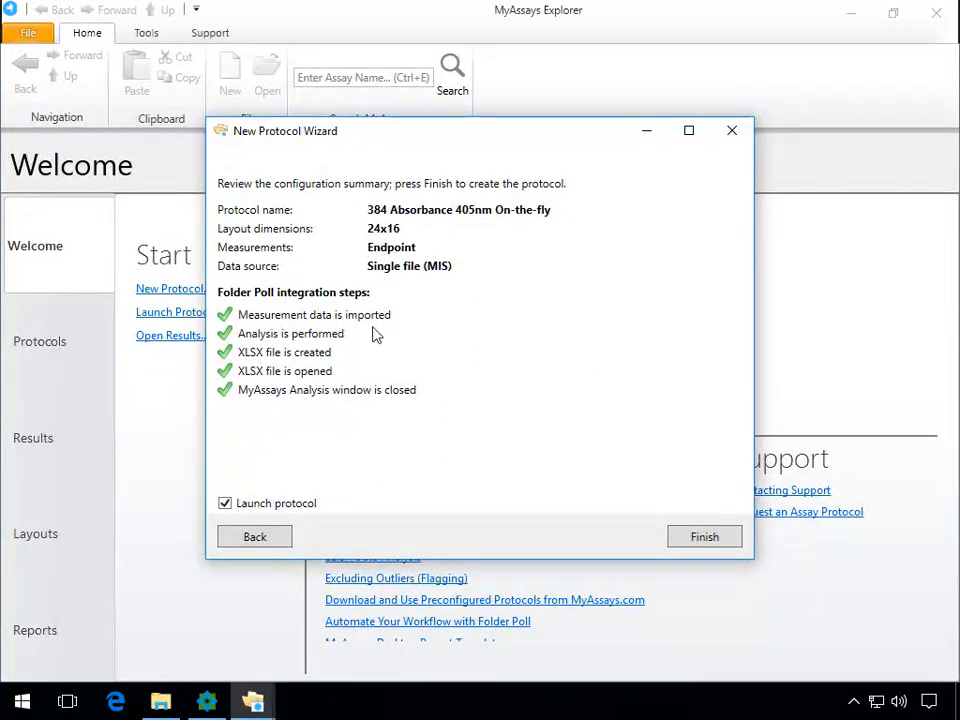
pyautogui.click(704, 538)
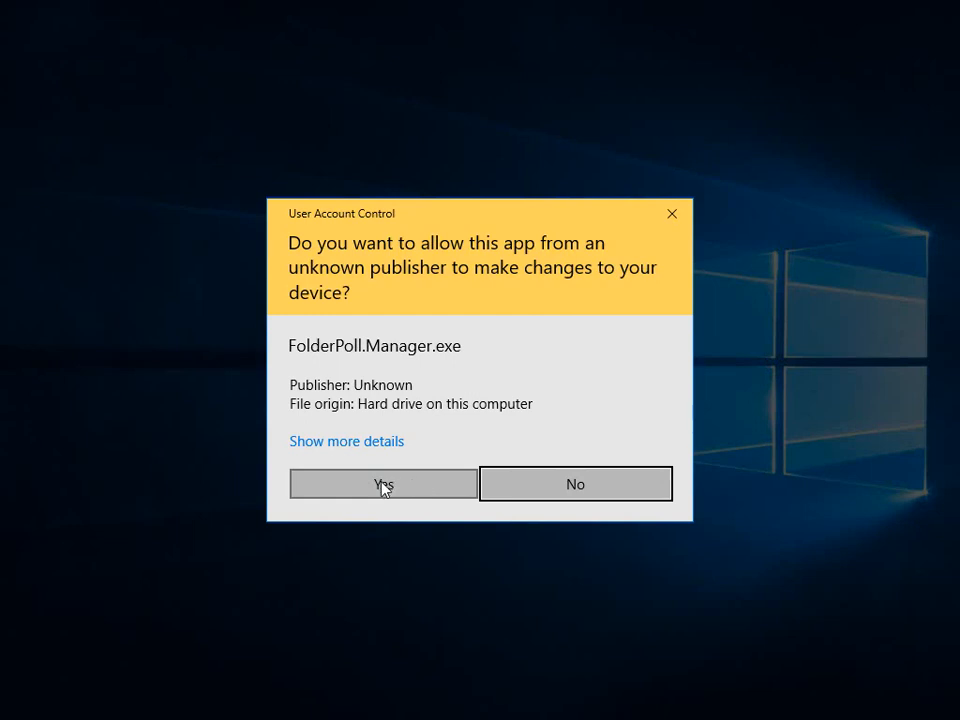
pyautogui.click(383, 486)
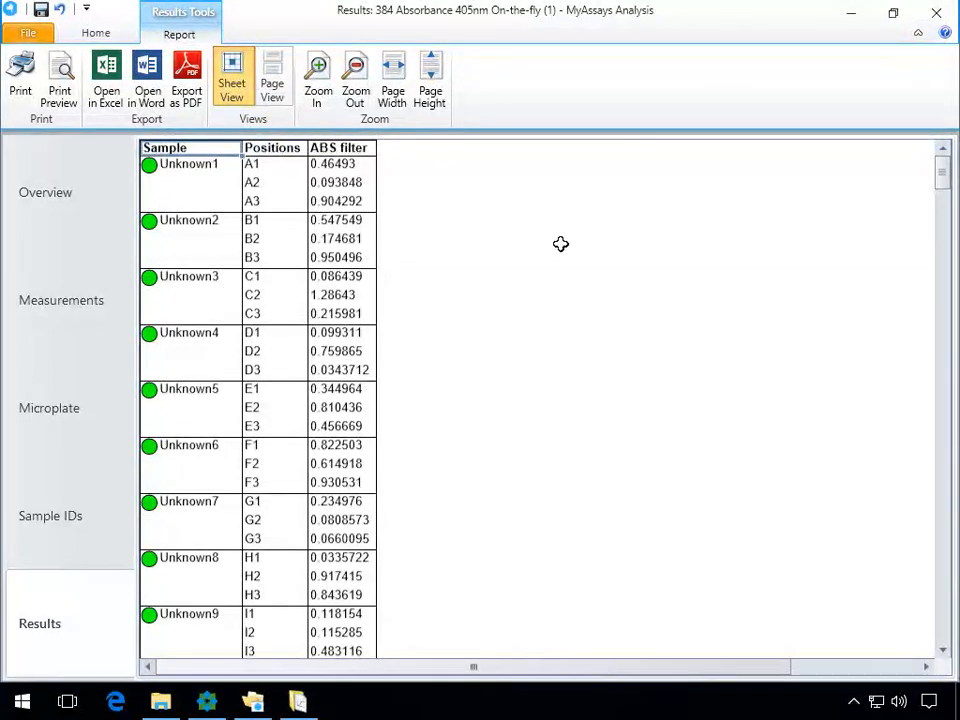
# - Add a Percentage Coefficient of Variation transform for the ABS filter data in the assay properties
pyautogui.click(100, 38)
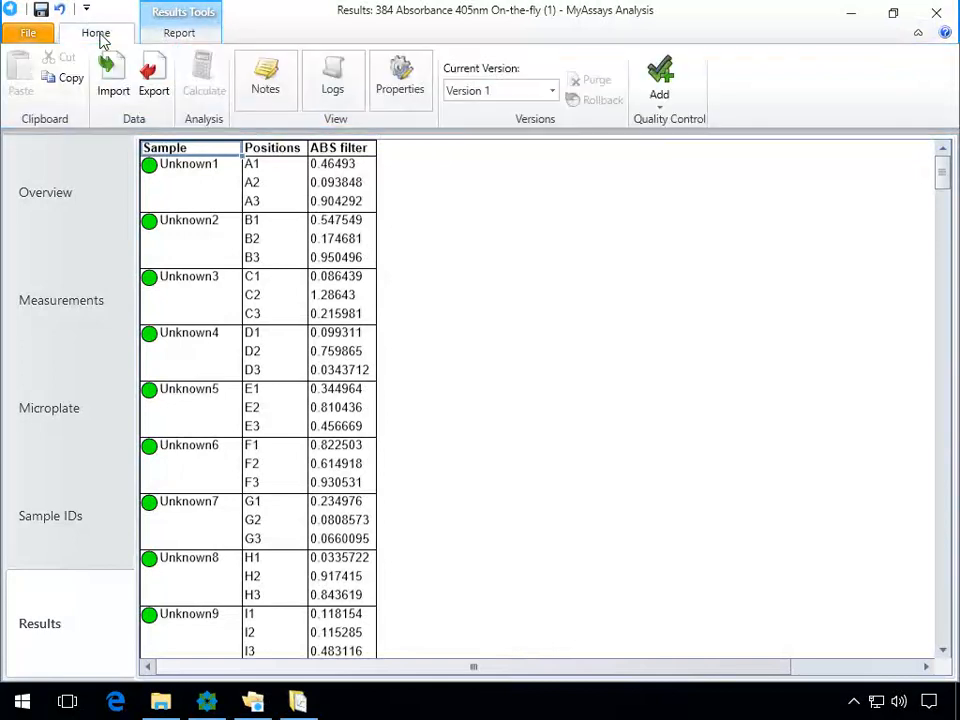
pyautogui.click(402, 88)
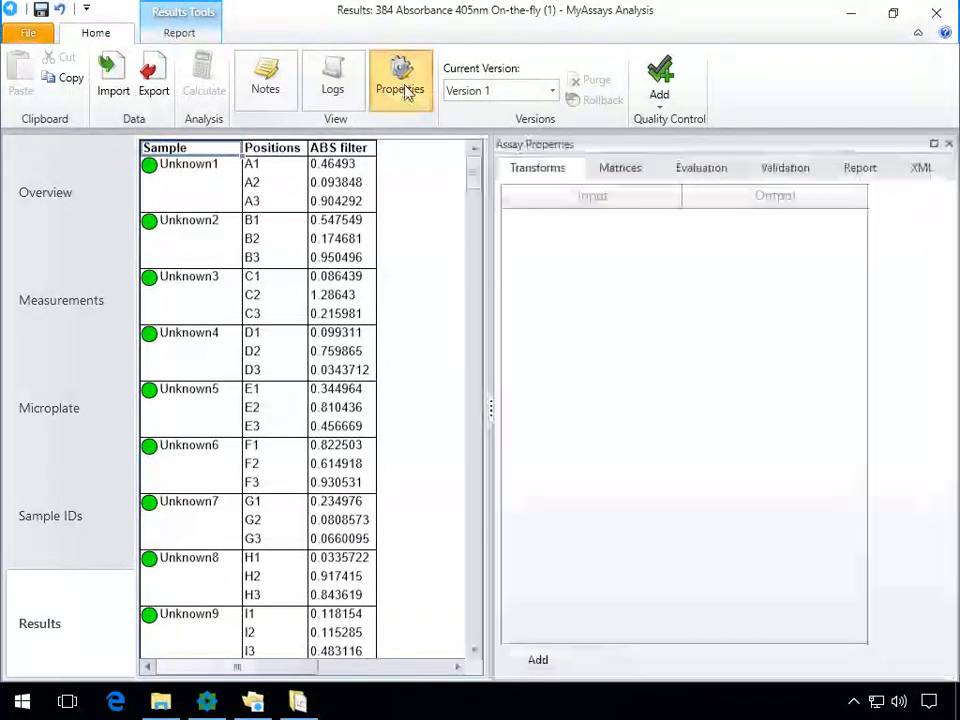
pyautogui.click(933, 144)
pyautogui.click(45, 662)
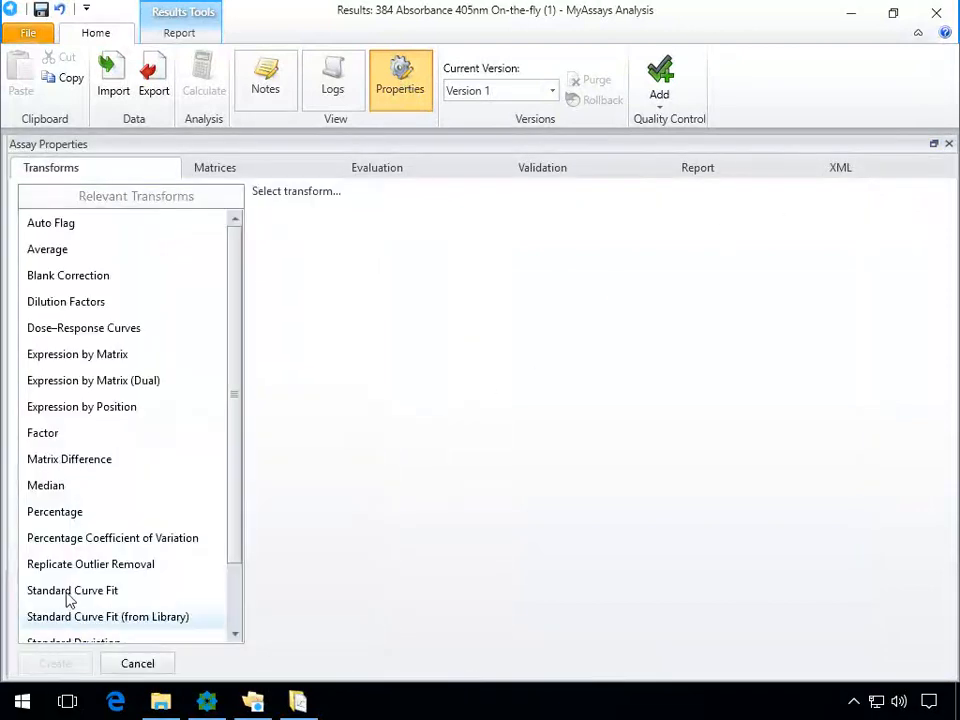
pyautogui.click(111, 540)
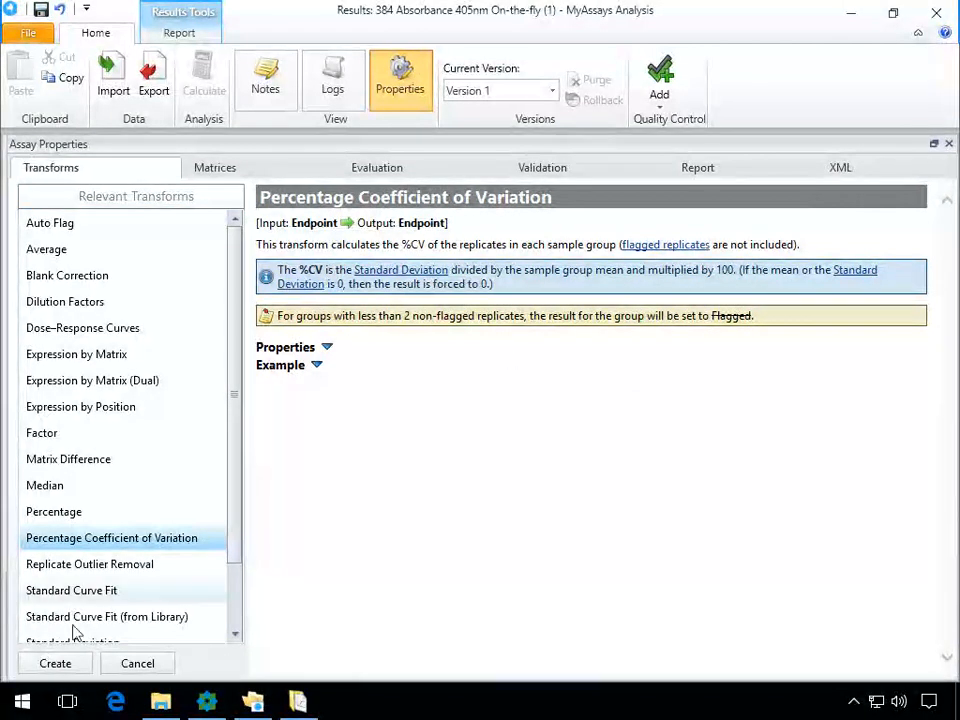
pyautogui.click(55, 664)
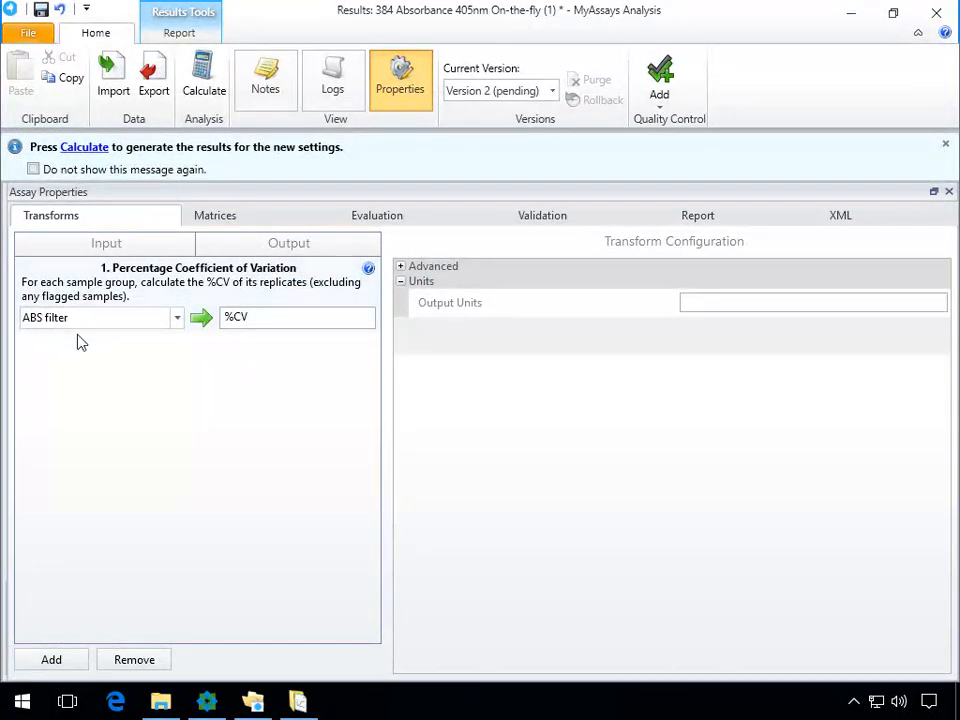
# - Enable value bars for the calculated %CV matrix
pyautogui.click(228, 219)
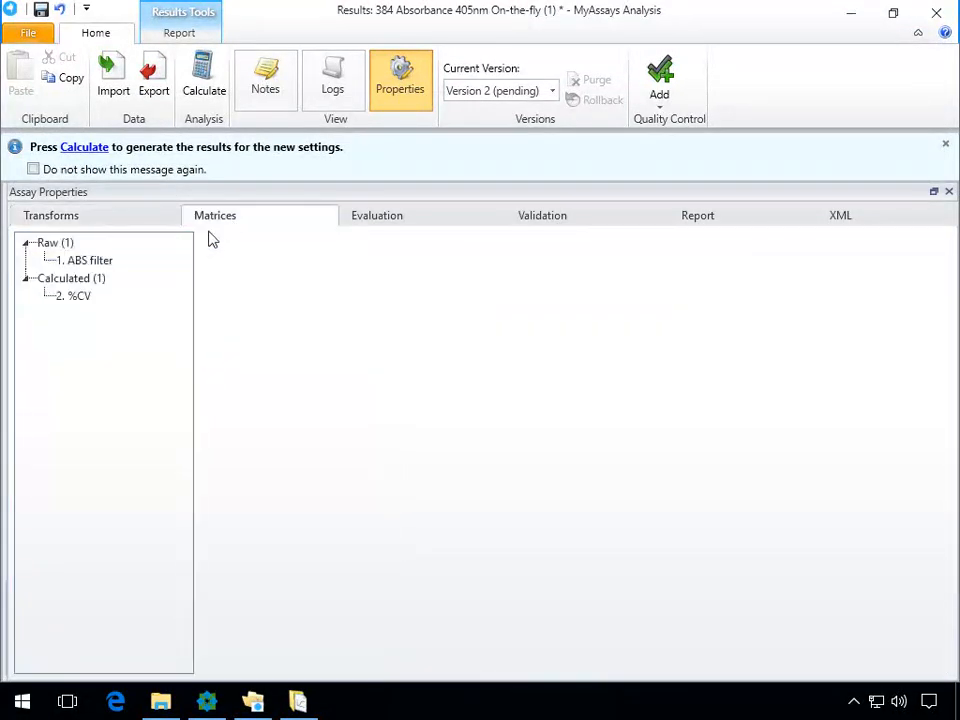
pyautogui.click(78, 298)
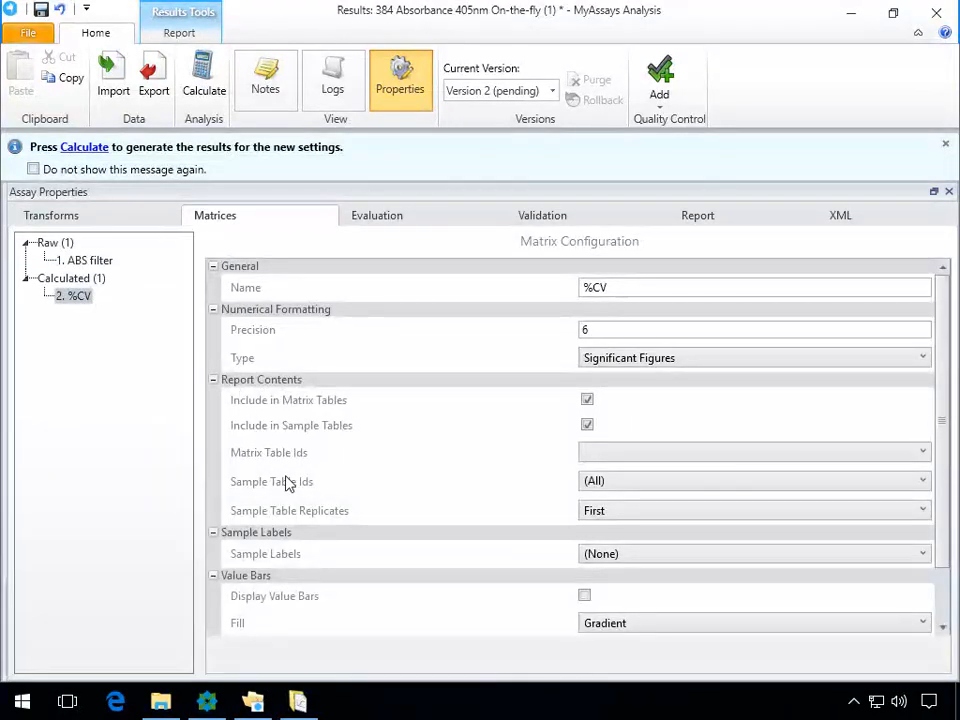
pyautogui.click(585, 597)
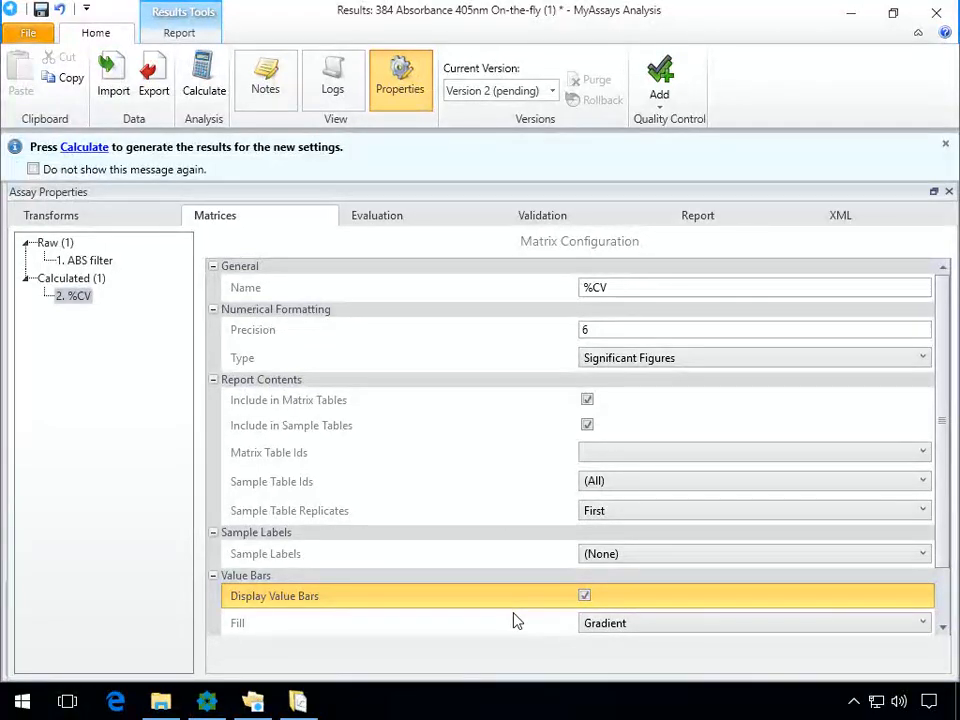
# - Add a Measurement Meta Data element to the report and set its sheet name to Meta Data
pyautogui.click(697, 216)
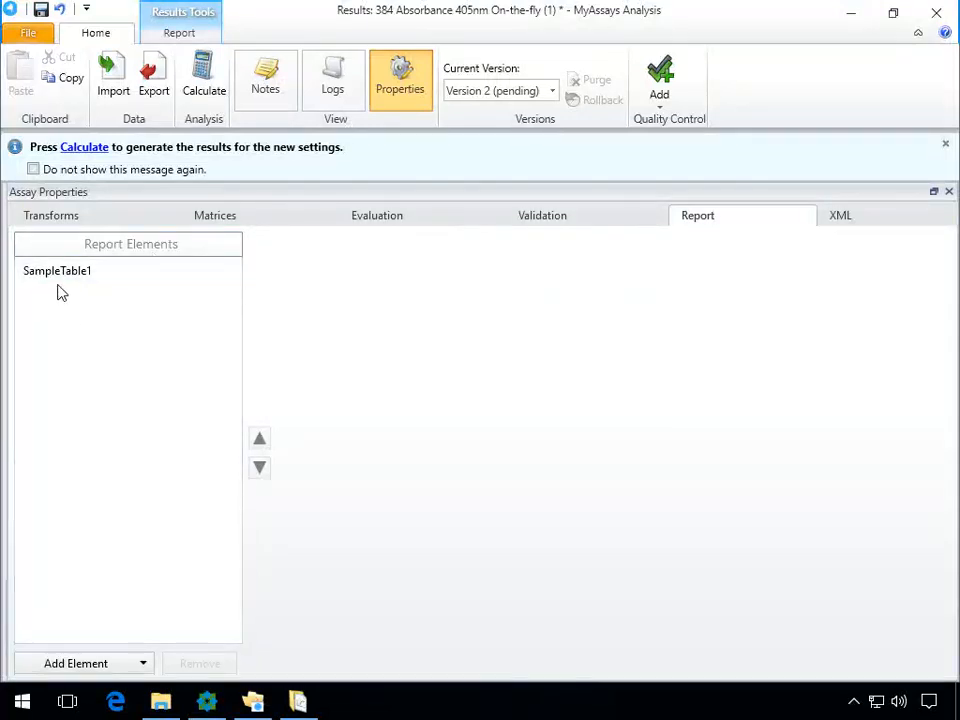
pyautogui.click(145, 663)
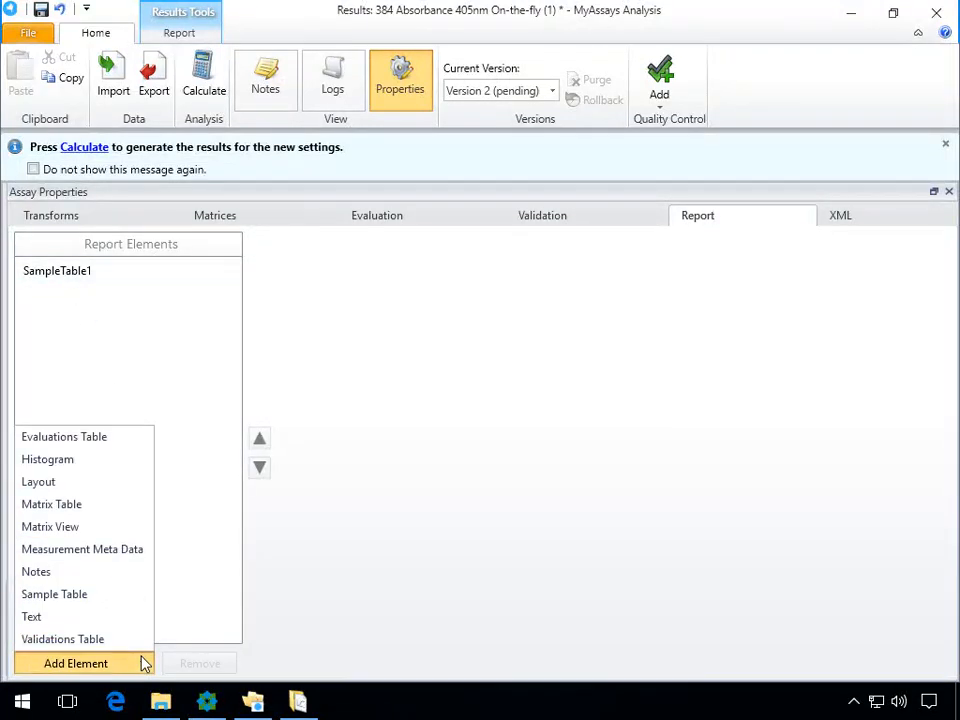
pyautogui.click(95, 556)
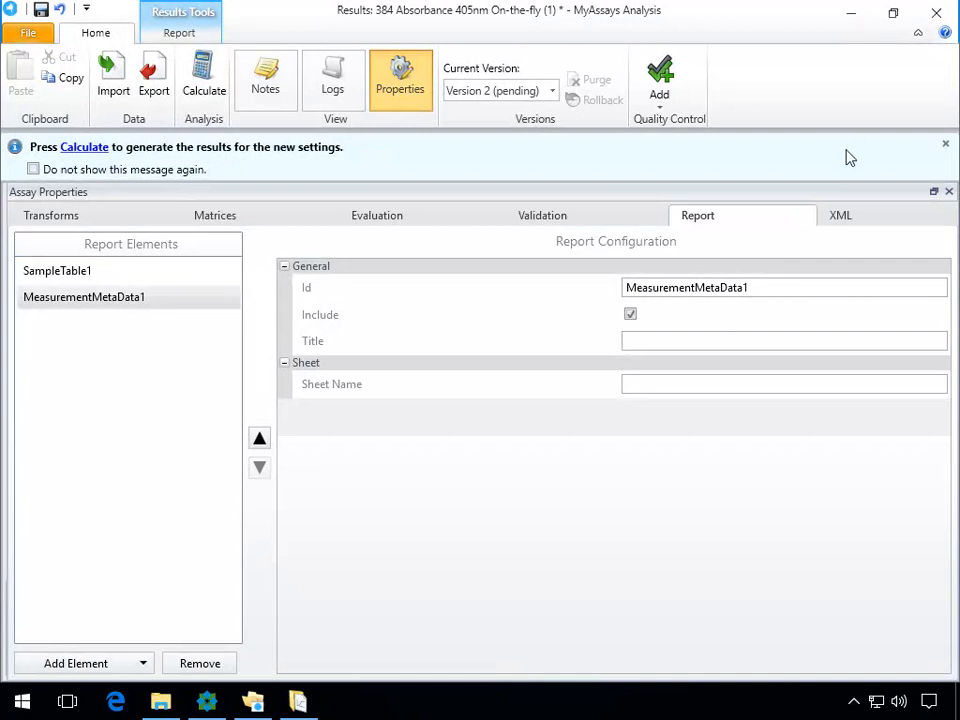
pyautogui.click(700, 381)
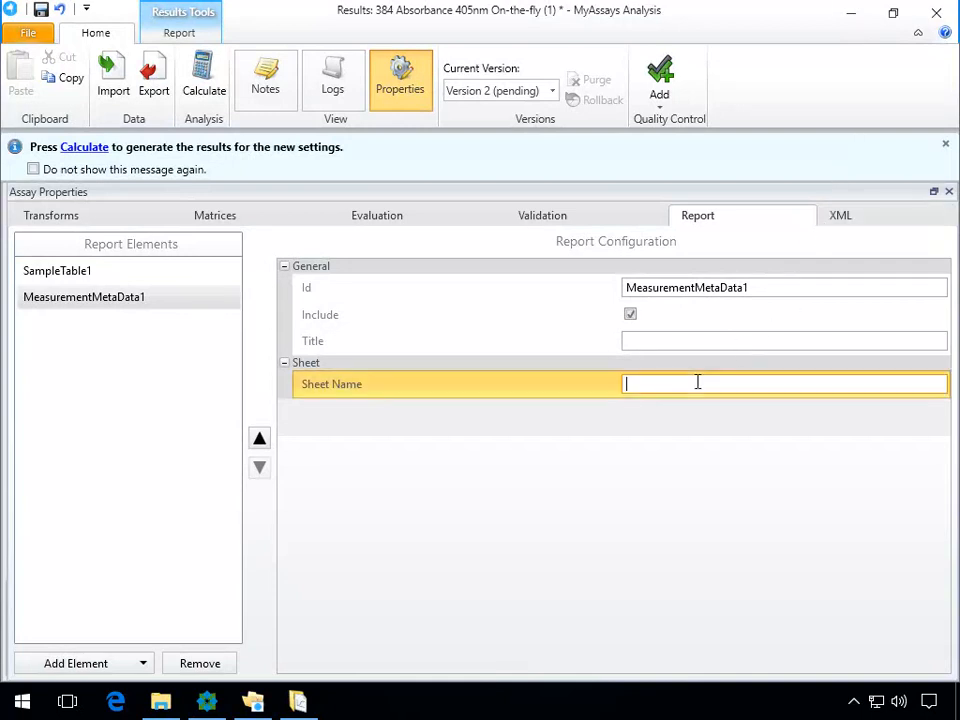
pyautogui.write('Meta Data')
# - Set the sheet name of the SampleTable1 report element to Results
pyautogui.click(119, 274)
pyautogui.click(636, 513)
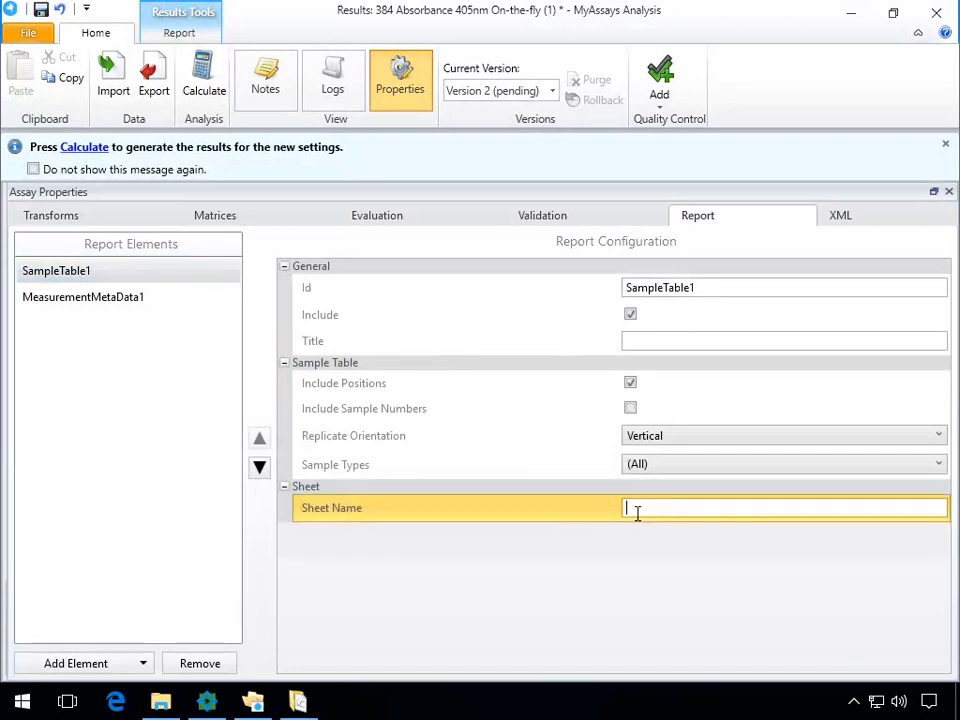
pyautogui.write('Results')
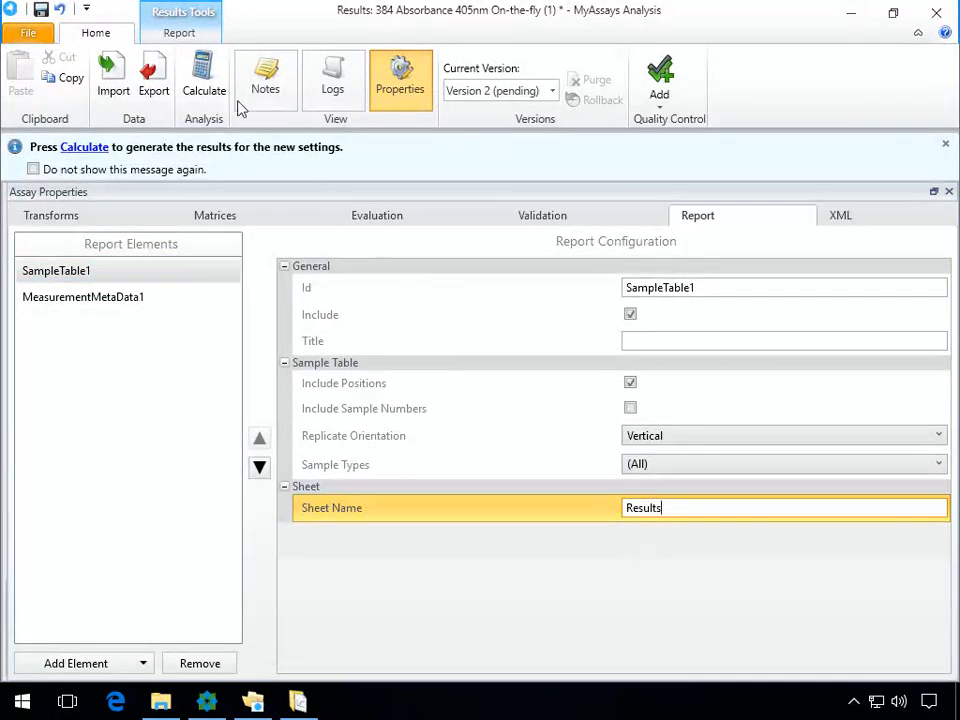
# - Recalculate the results with the new settings, close the assay properties, and review the Results and Meta Data sheets
pyautogui.click(200, 88)
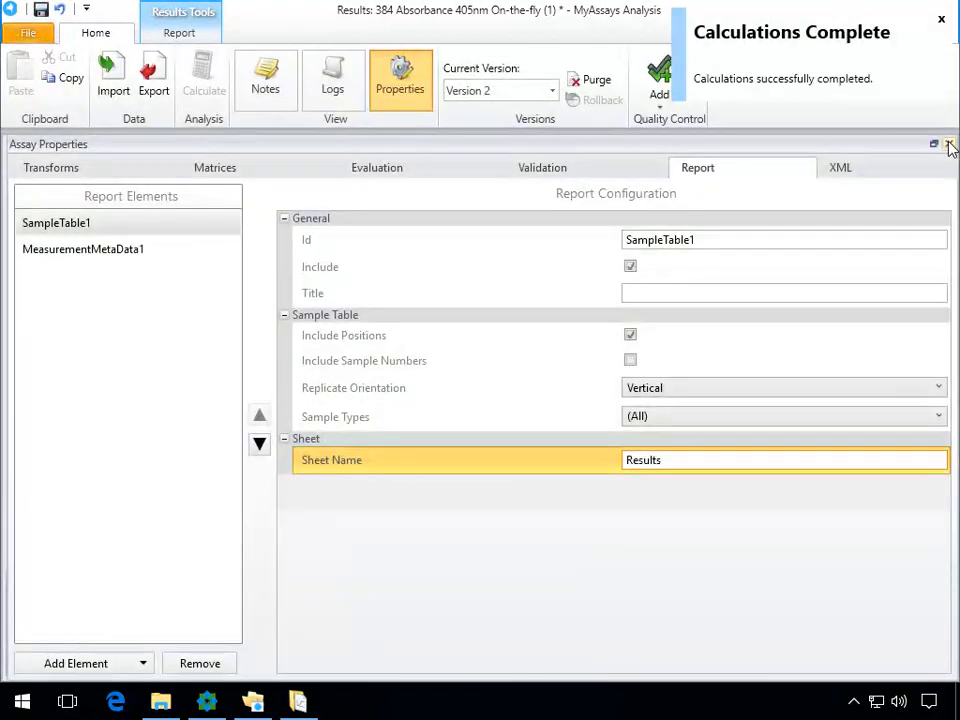
pyautogui.click(950, 145)
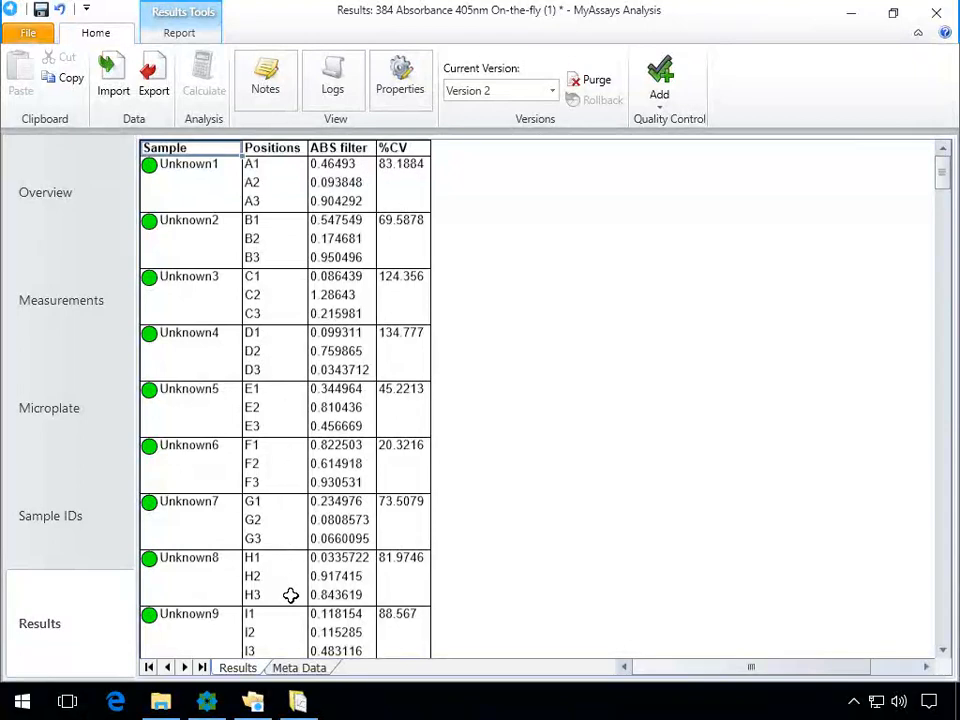
pyautogui.click(298, 668)
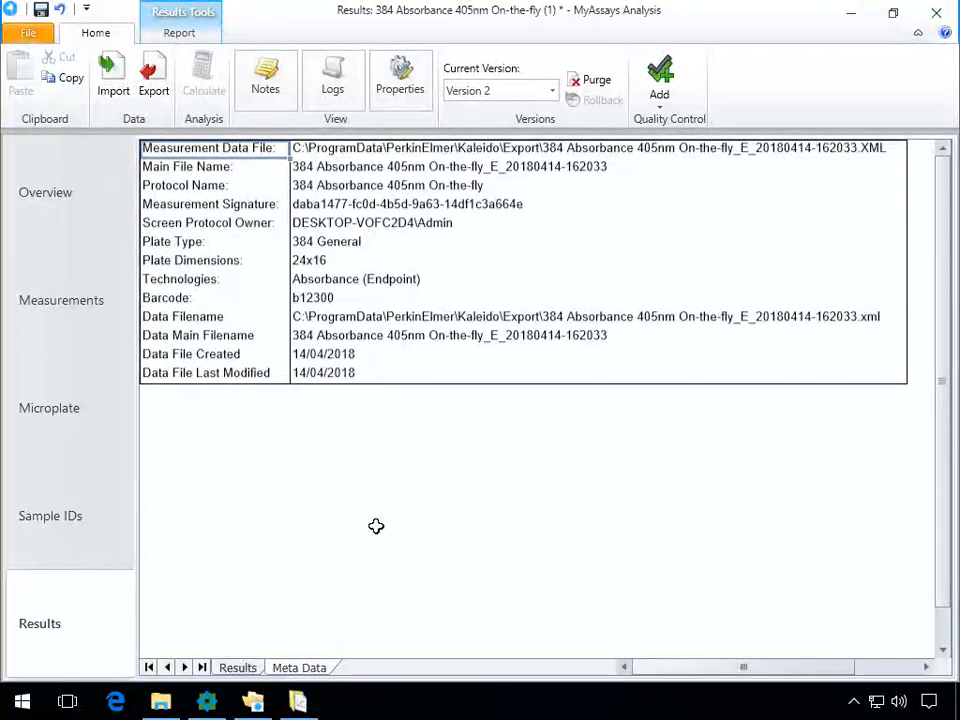
# - Save the updated analysis and close both MyAssays Analysis and MyAssays Explorer
pyautogui.click(41, 9)
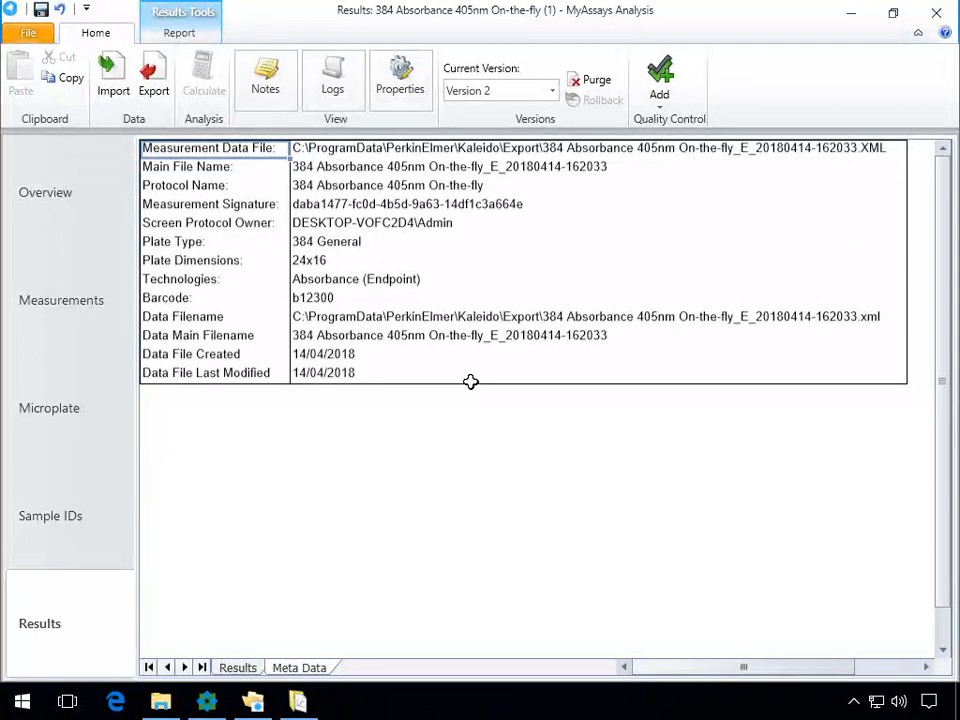
pyautogui.click(936, 14)
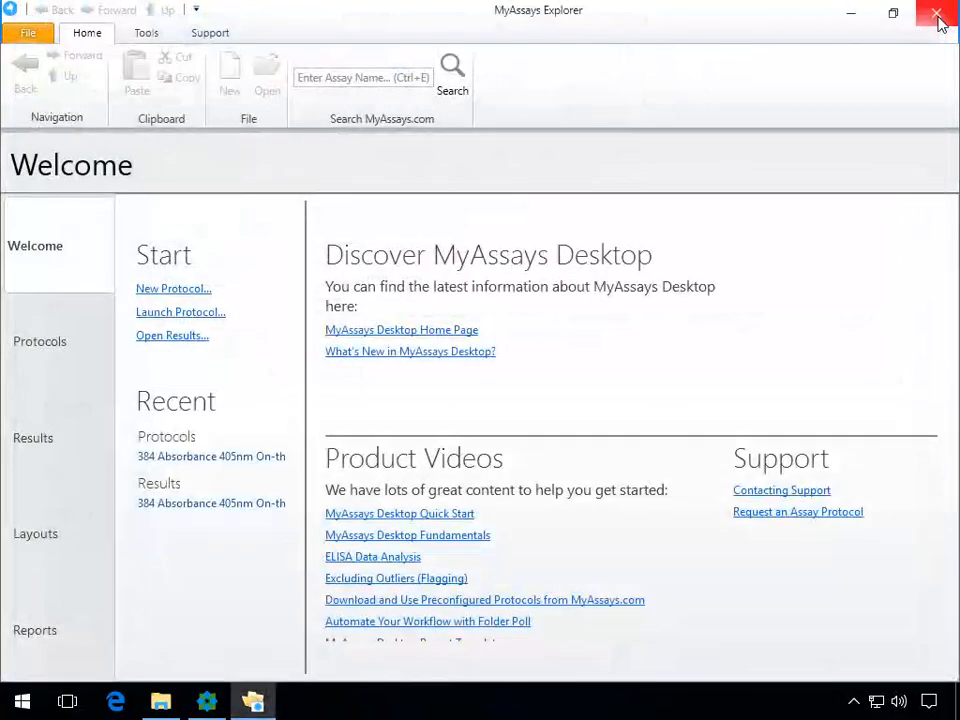
pyautogui.click(937, 15)
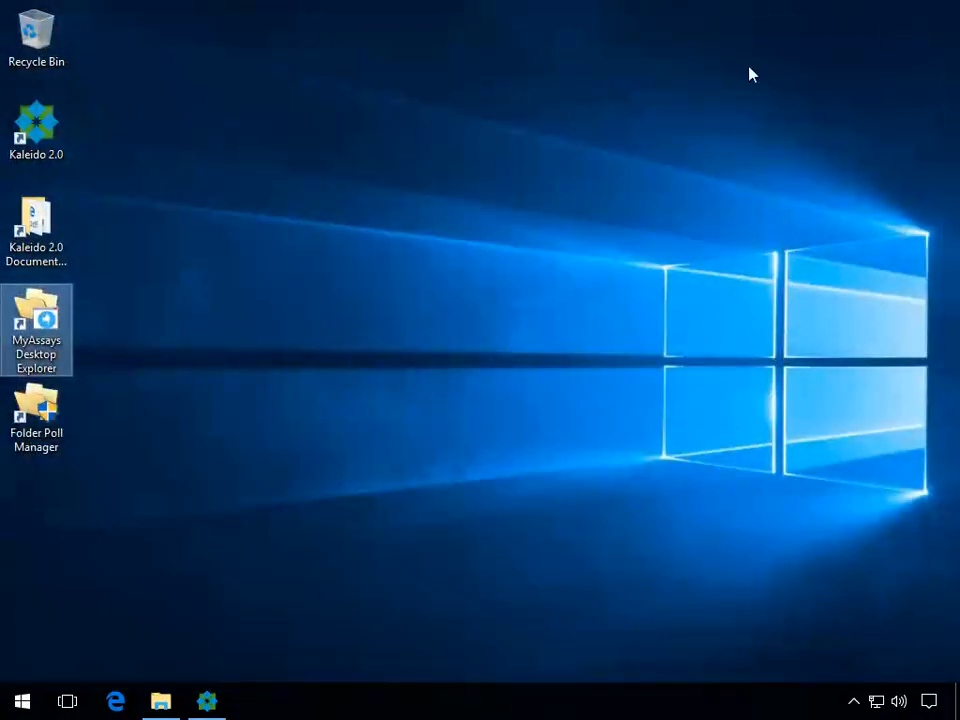
# - Switch to Kaleido, run the 384 Absorbance protocol, and review the Meta Data sheet of the automatically opened Excel report
pyautogui.click(213, 706)
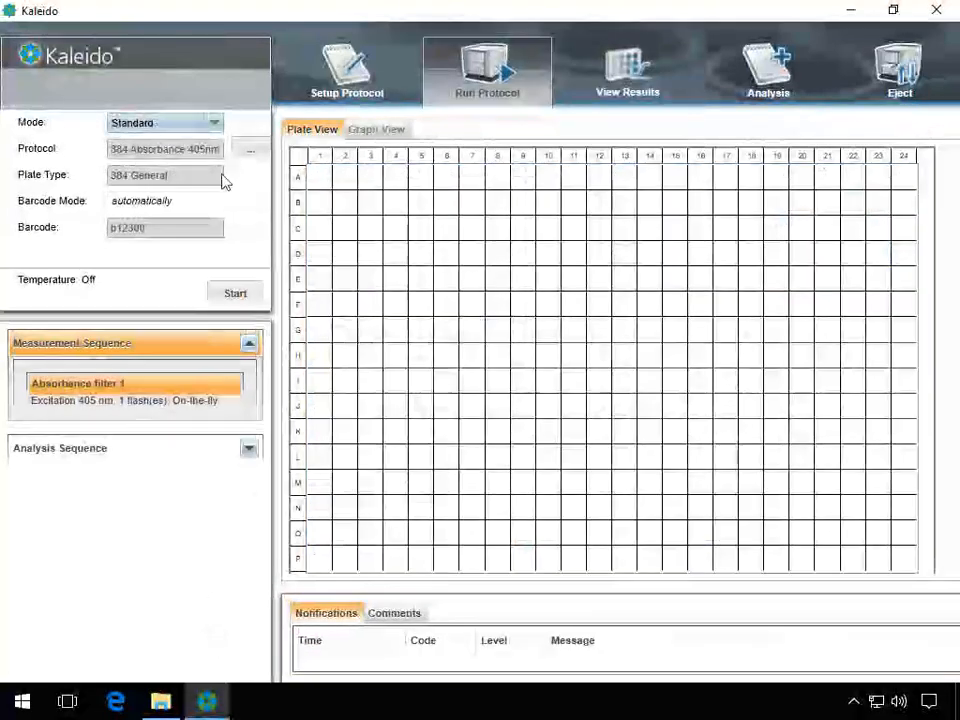
pyautogui.click(214, 297)
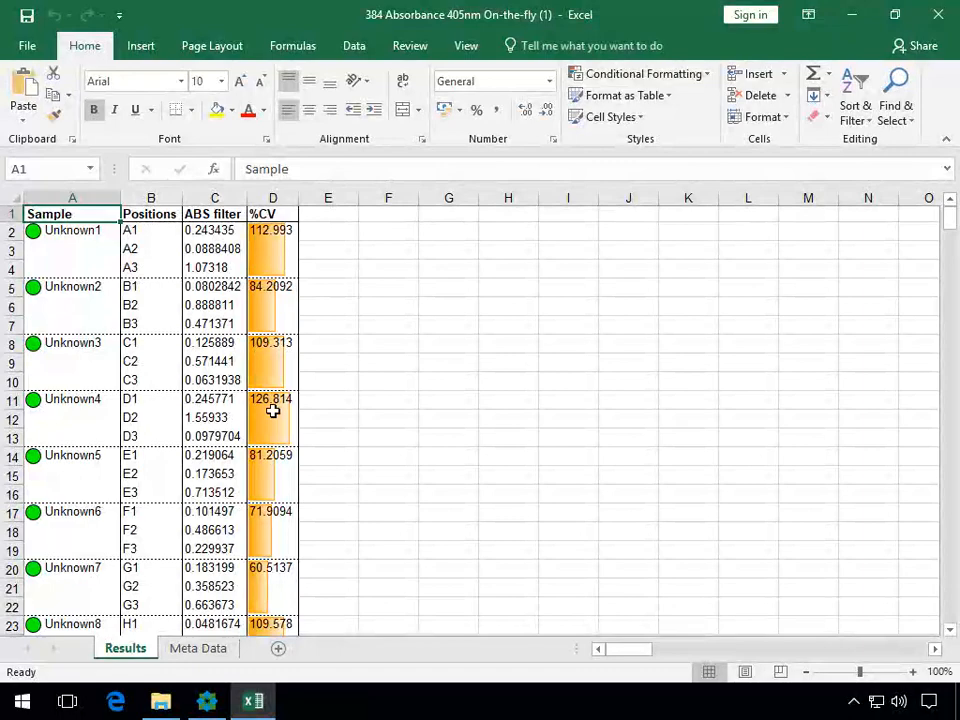
pyautogui.click(195, 649)
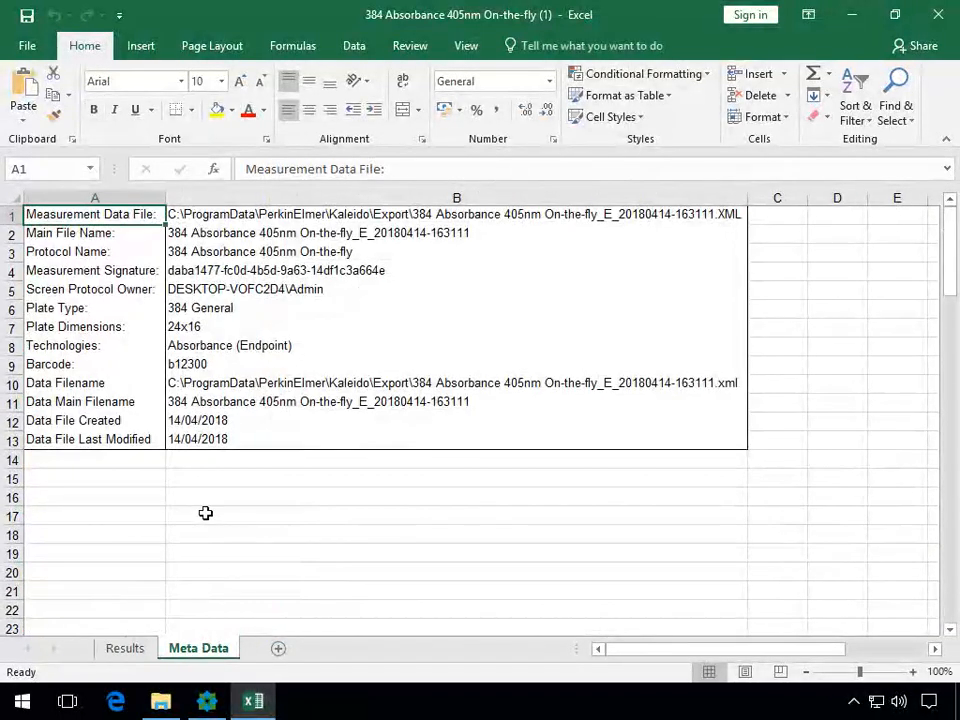